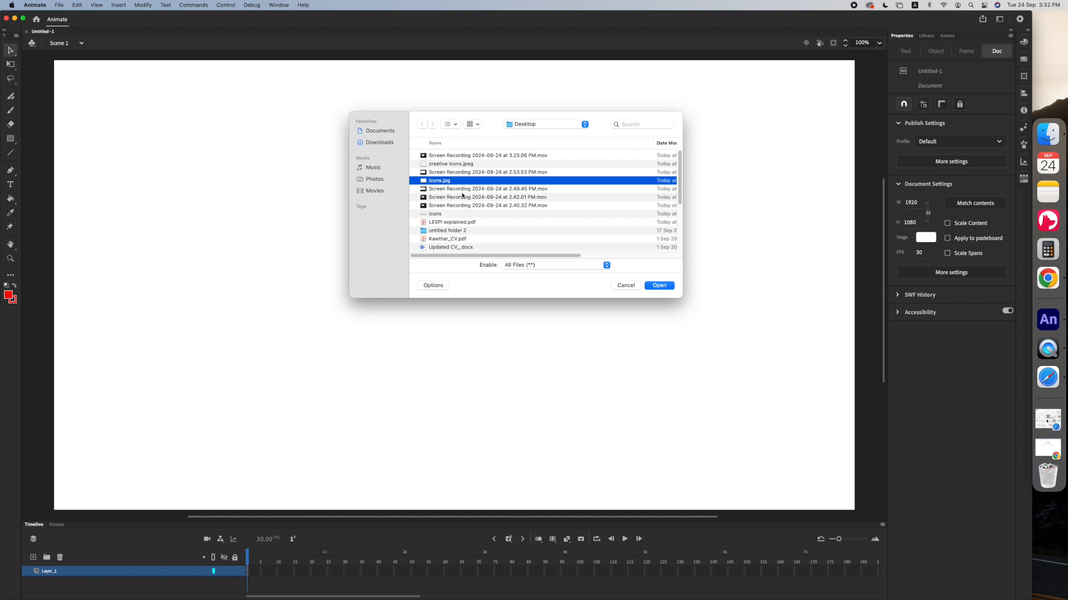
- Import the icons.jpg image onto the stage
key(space)
key(space)
key(Return)
- Enlarge the imported icons bitmap around its centre to about 2400 by 1440 px with Free Transform
key(super+minus)
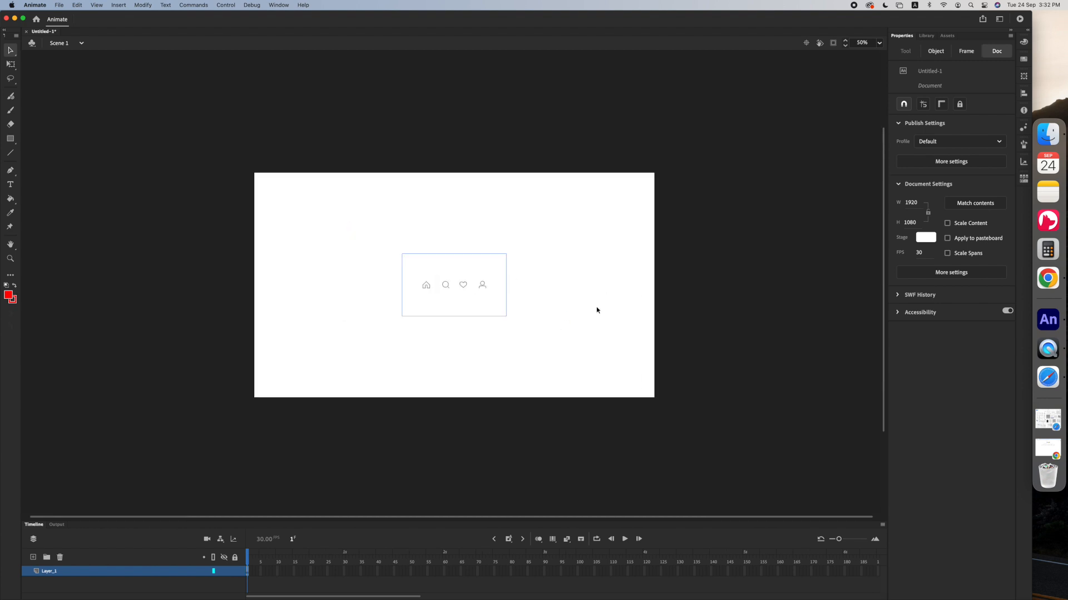
click(438, 290)
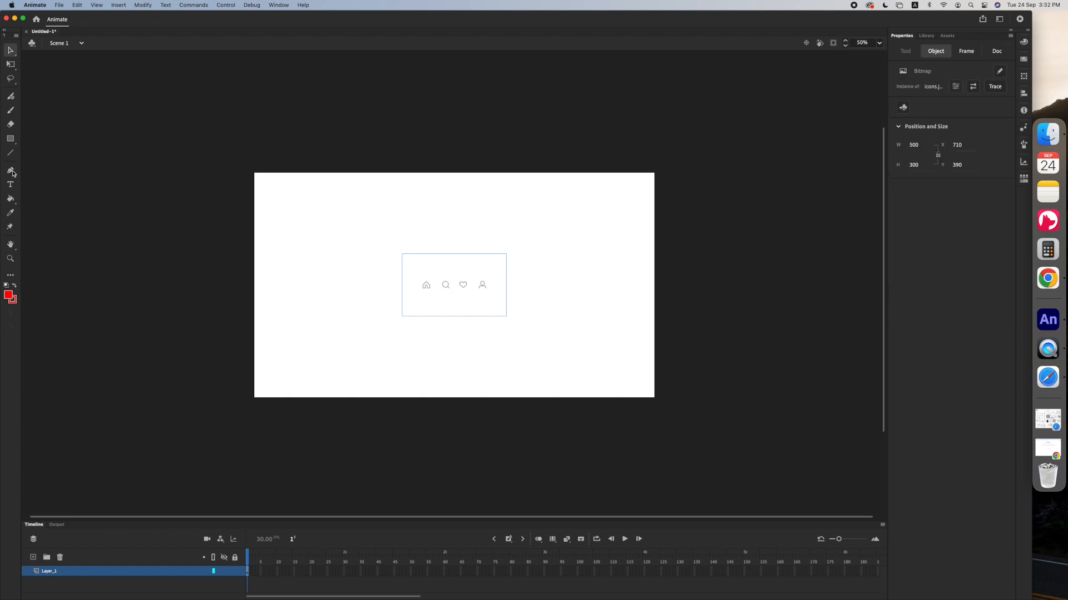
click(10, 67)
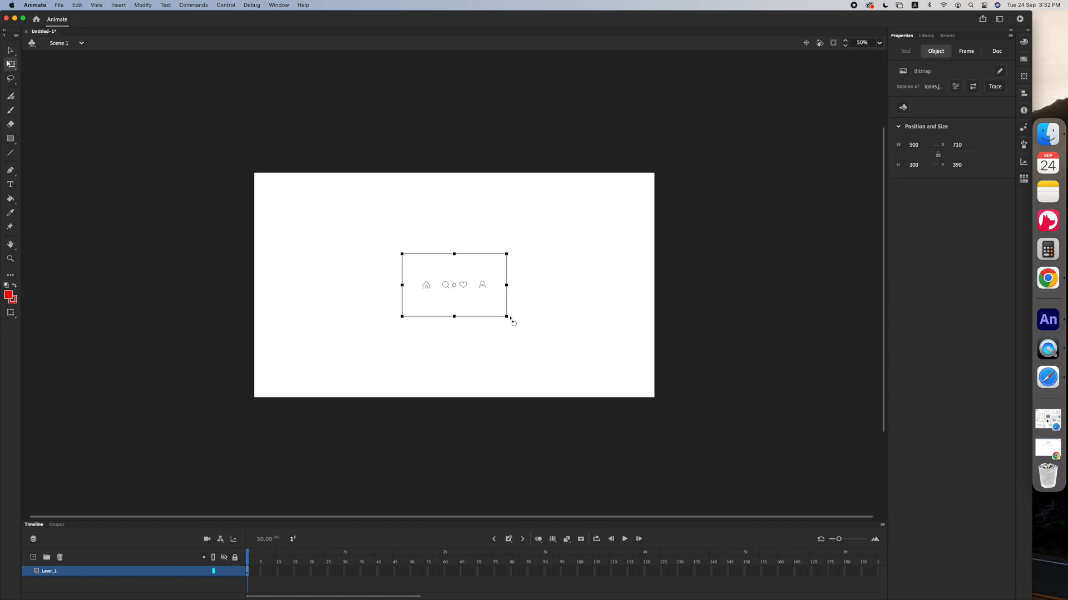
drag(506, 317, 705, 475)
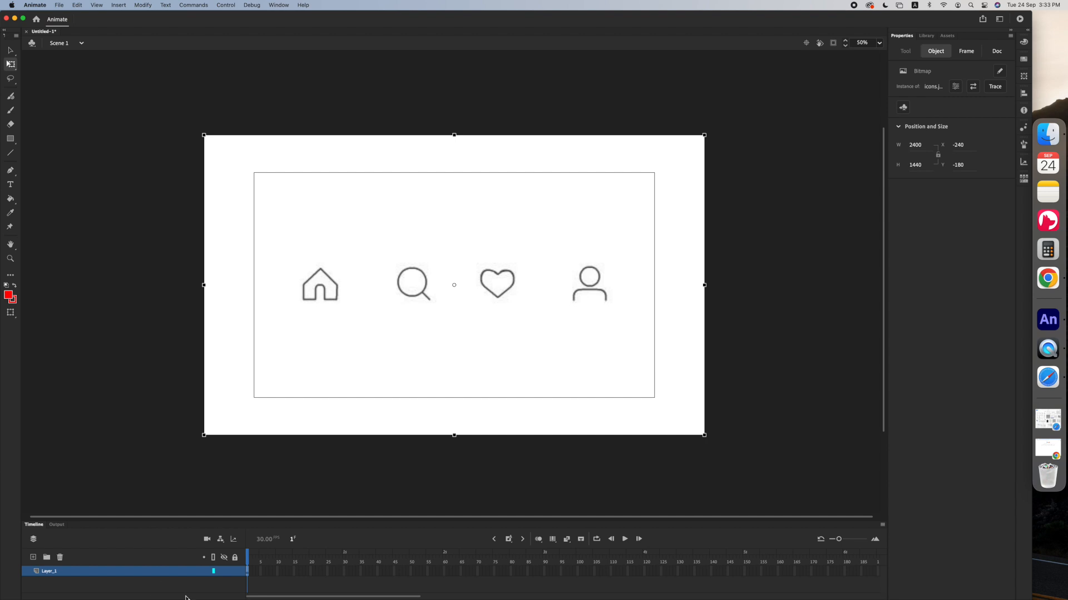
- Lock Layer_1 with the reference image and add a new layer above it
click(233, 570)
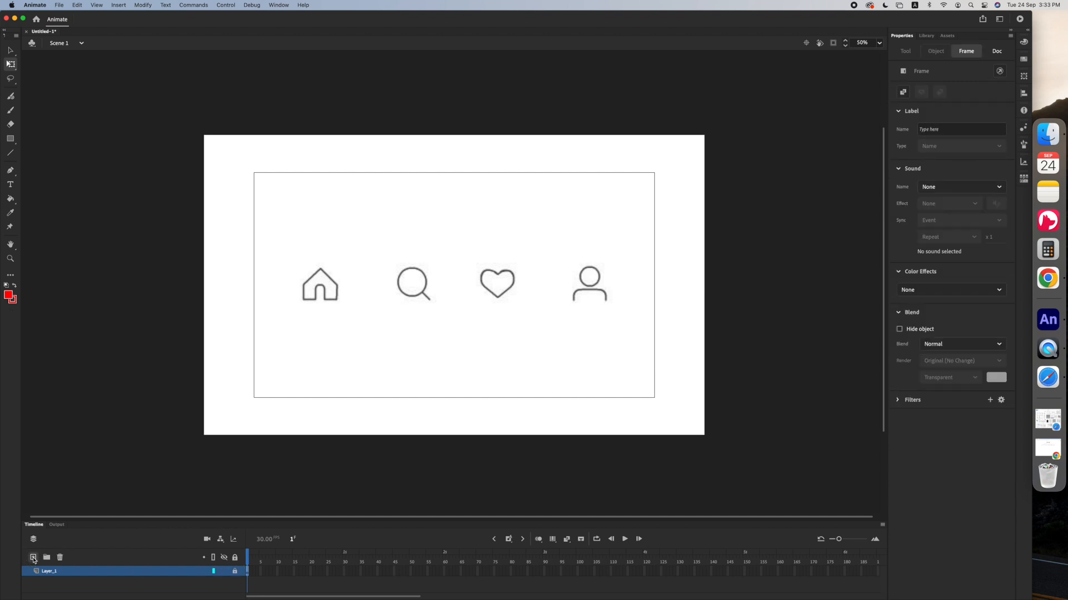
click(33, 557)
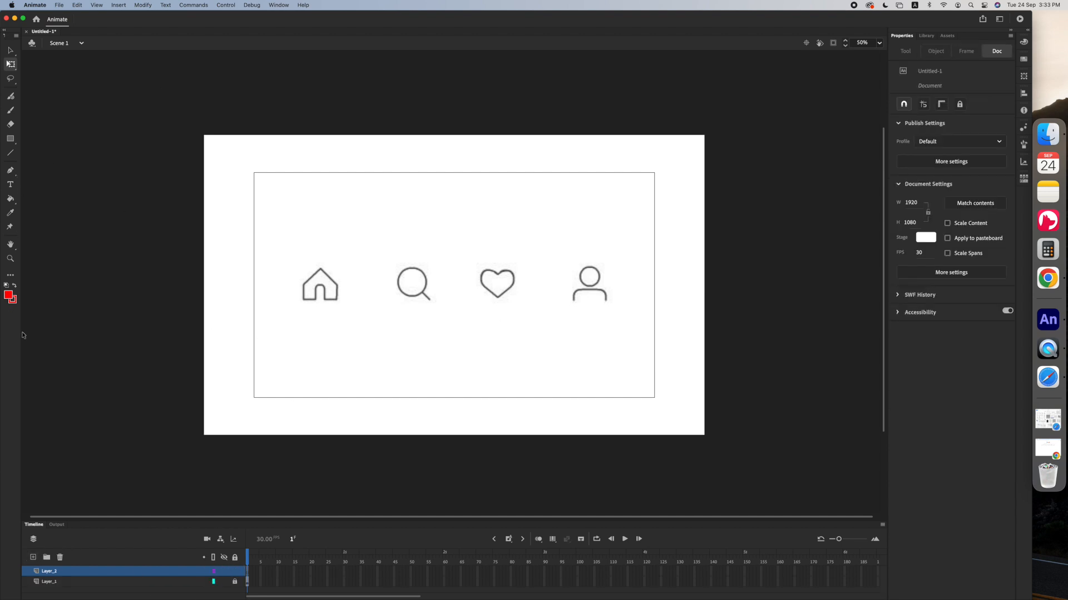
- Trace the left half of the house icon, from roof peak to doorway, with the Pen tool using a red stroke and no fill
click(14, 301)
click(152, 311)
click(10, 171)
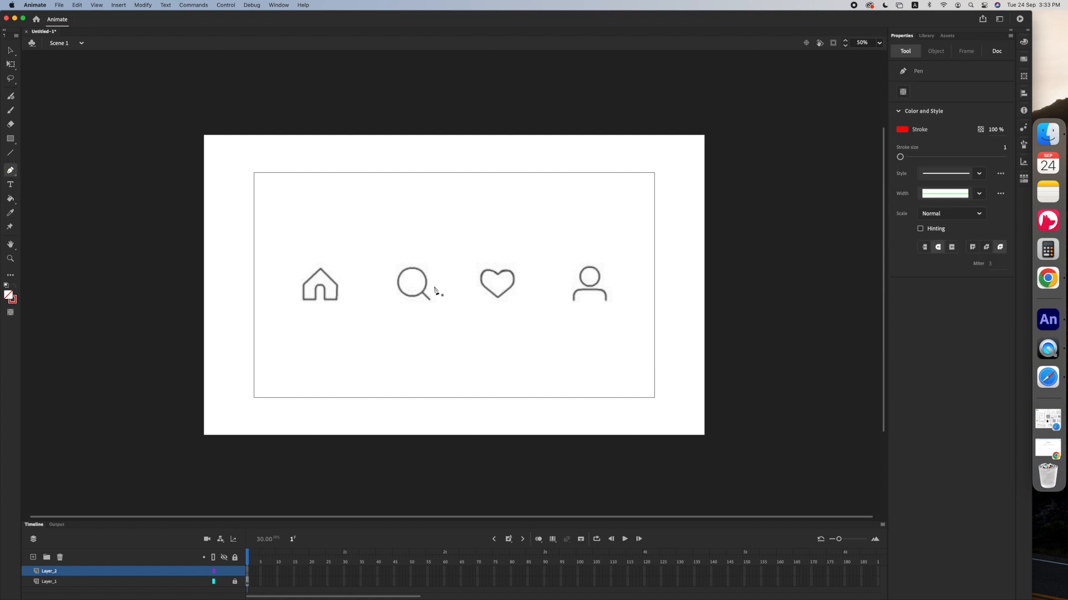
key(super+equal)
key(super+equal)
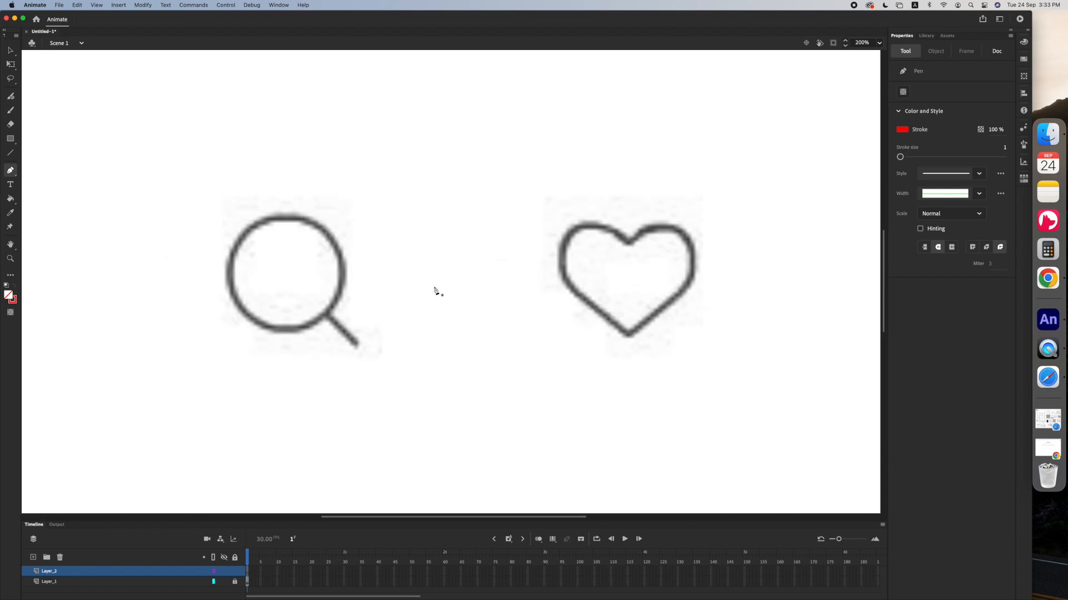
drag(498, 515, 372, 512)
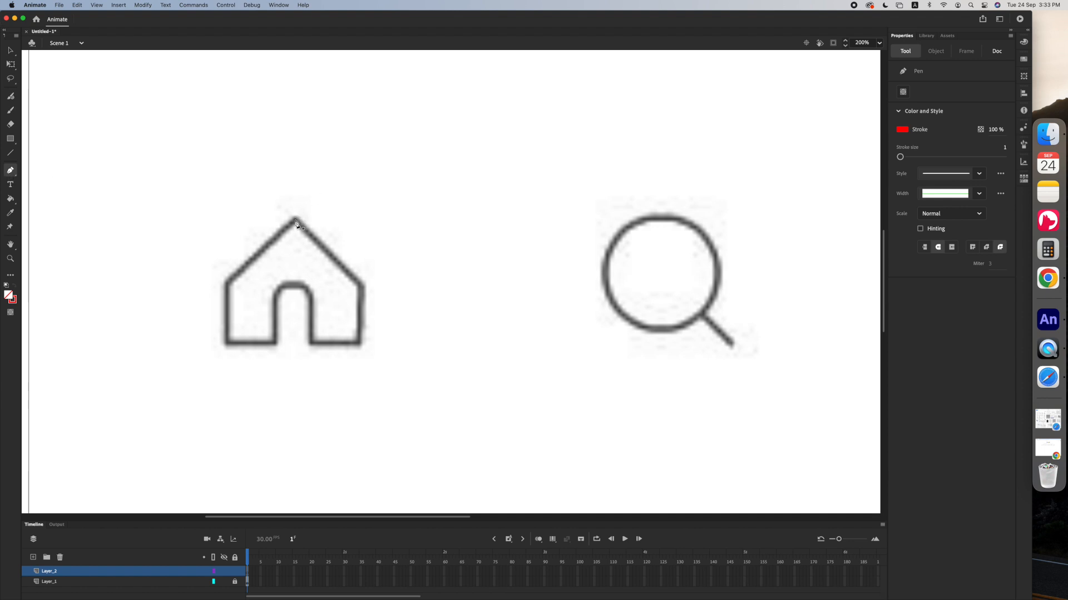
click(227, 286)
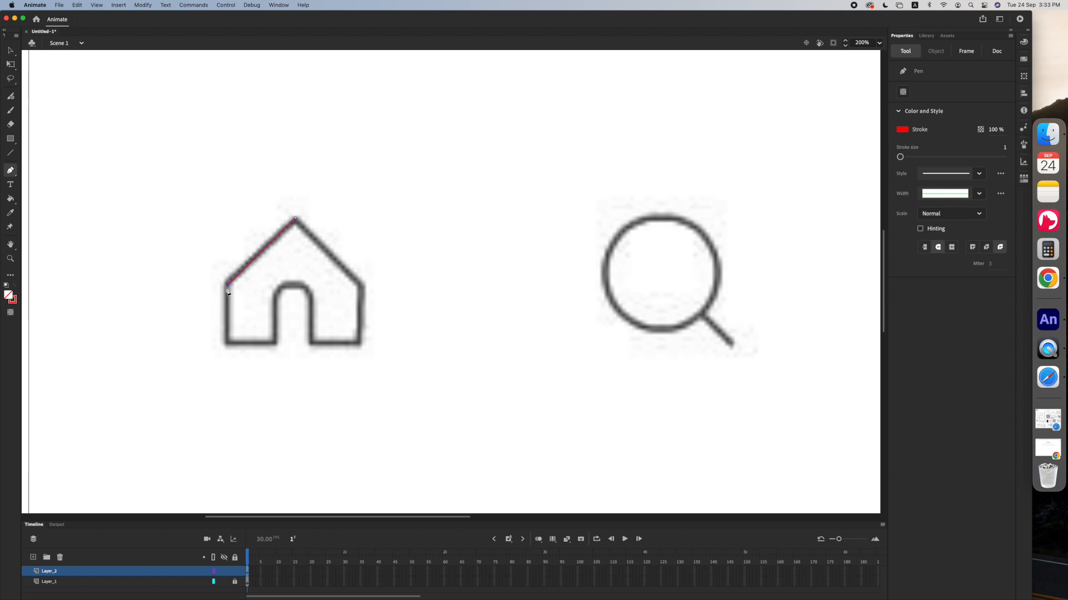
click(228, 344)
key(v)
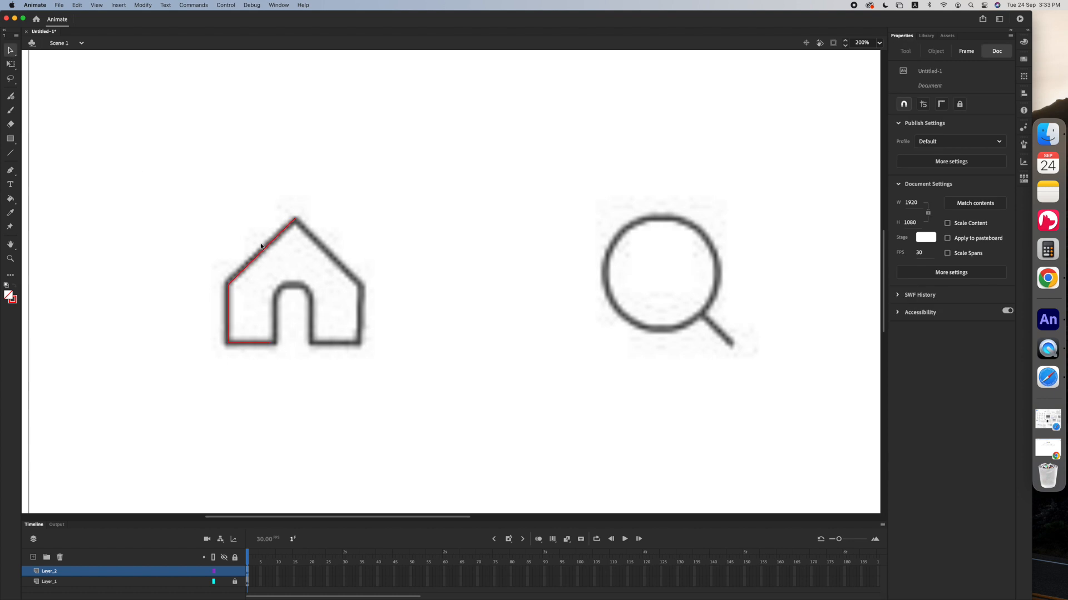
- Set the stroke size of the traced left half of the house to 6
double_click(273, 247)
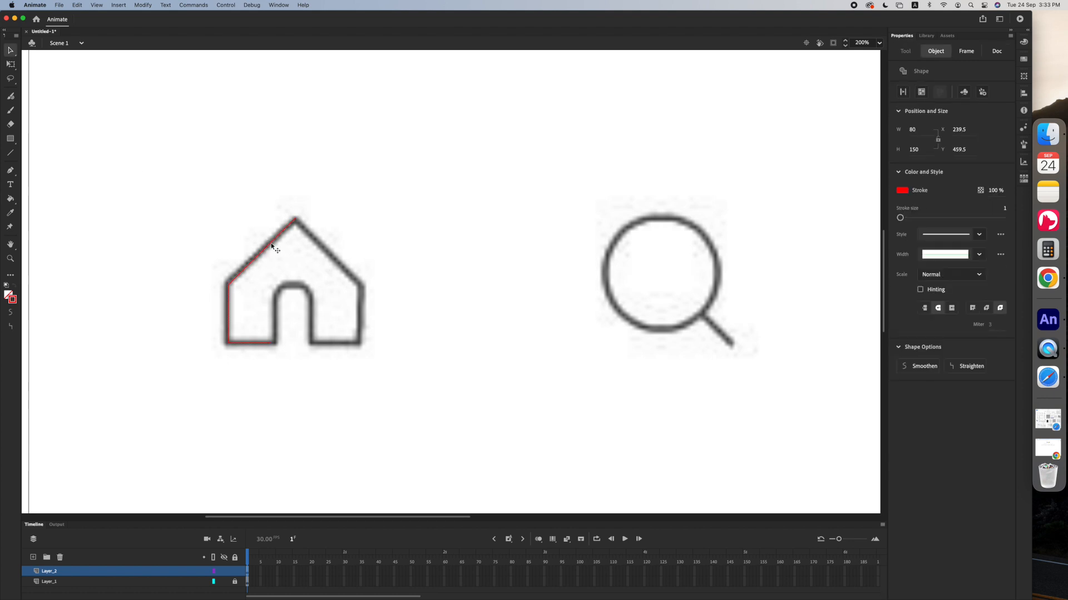
drag(902, 218, 902, 217)
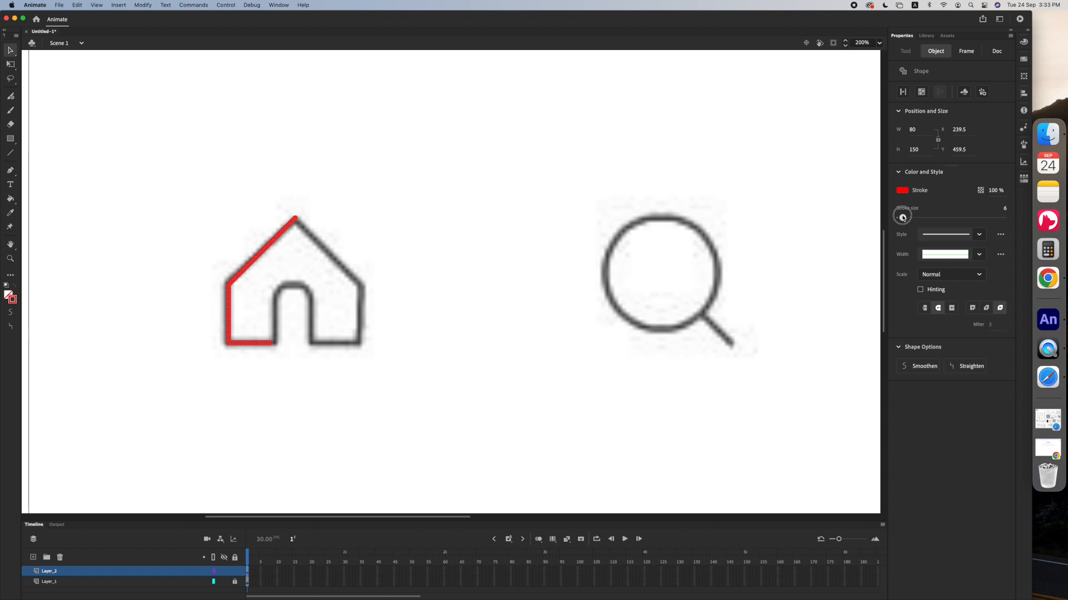
click(281, 377)
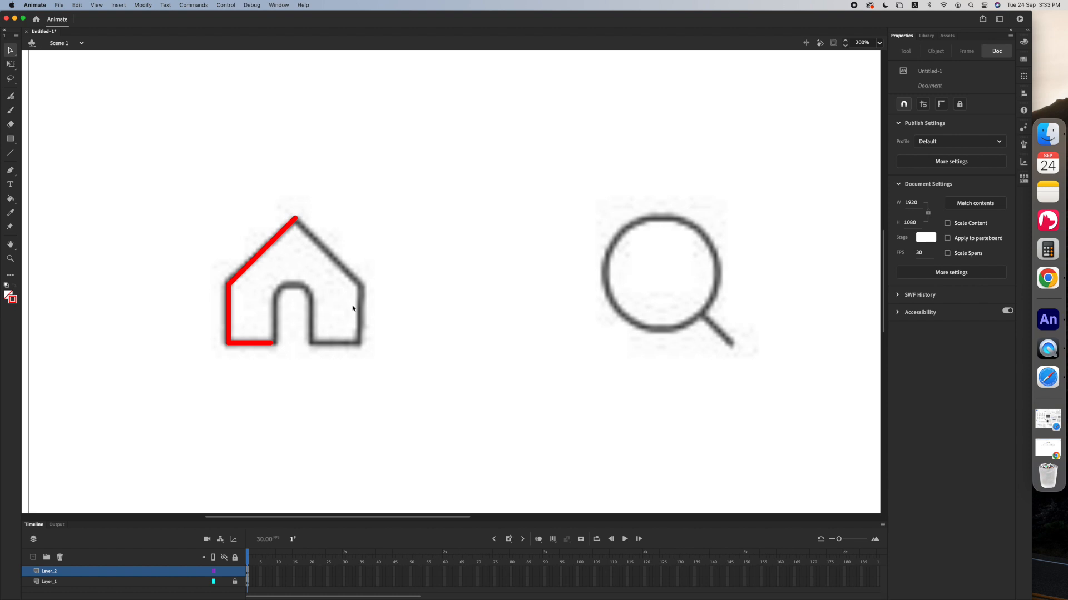
- Draw a rectangle primitive about 50 by 110 px over the house's doorway and nudge it slightly right to line up
click(10, 138)
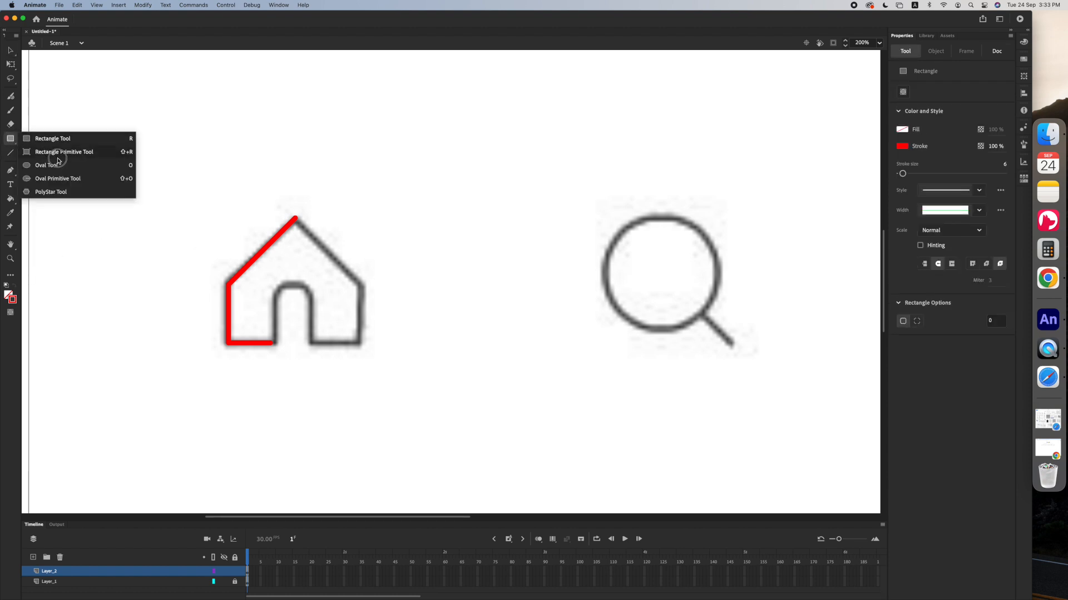
click(53, 153)
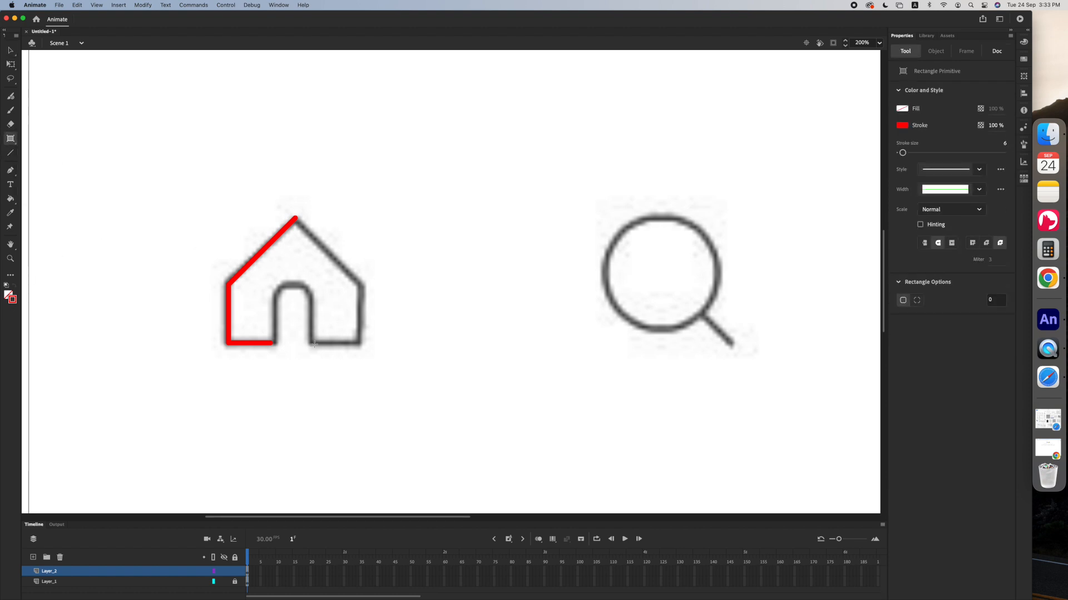
drag(273, 282, 313, 378)
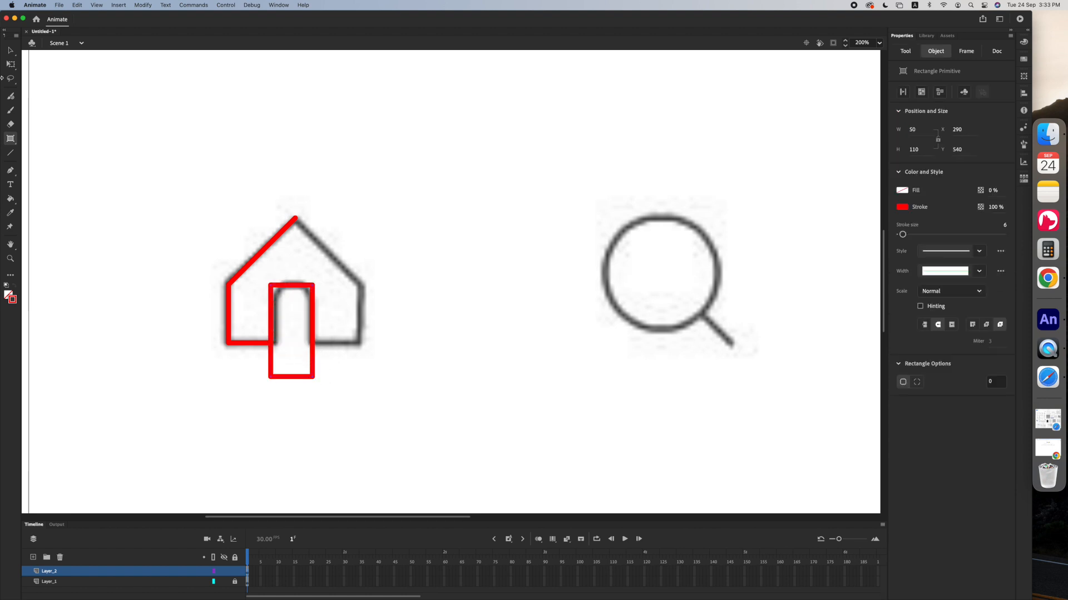
key(Right)
key(Right)
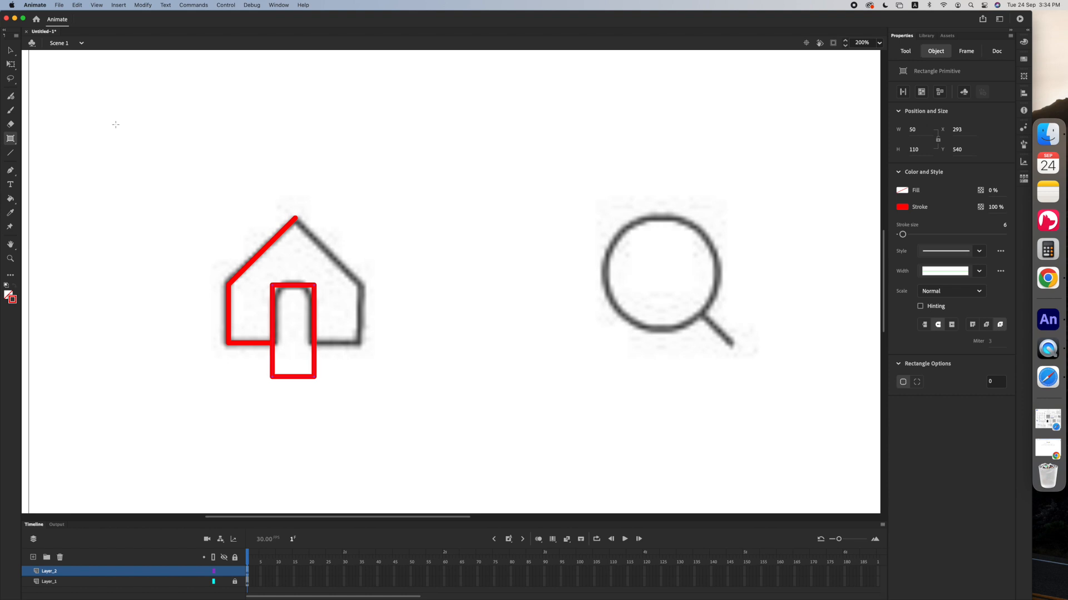
- Set the corner radius of the doorway rectangle to 50
click(996, 382)
text(50)
key(Return)
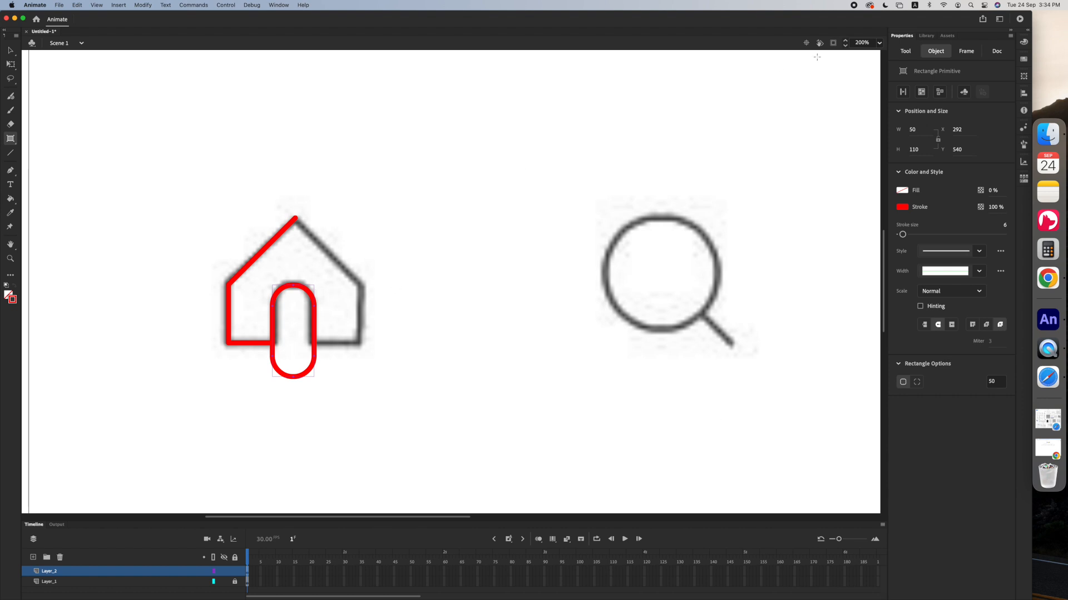
- Convert the rounded doorway outline to a fill and delete the part below the house's base line
click(903, 93)
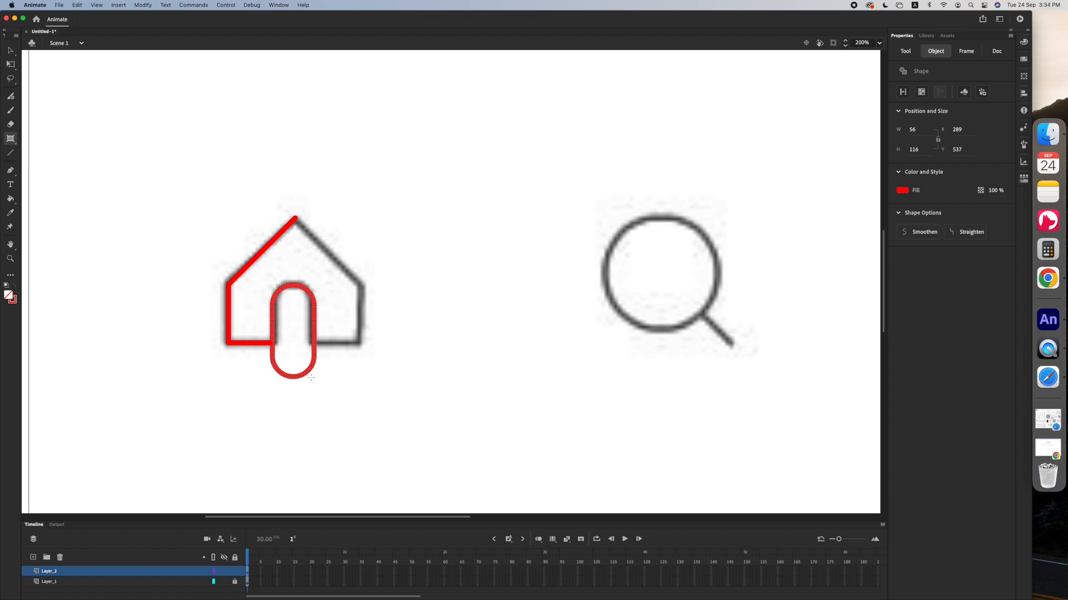
click(11, 51)
click(313, 403)
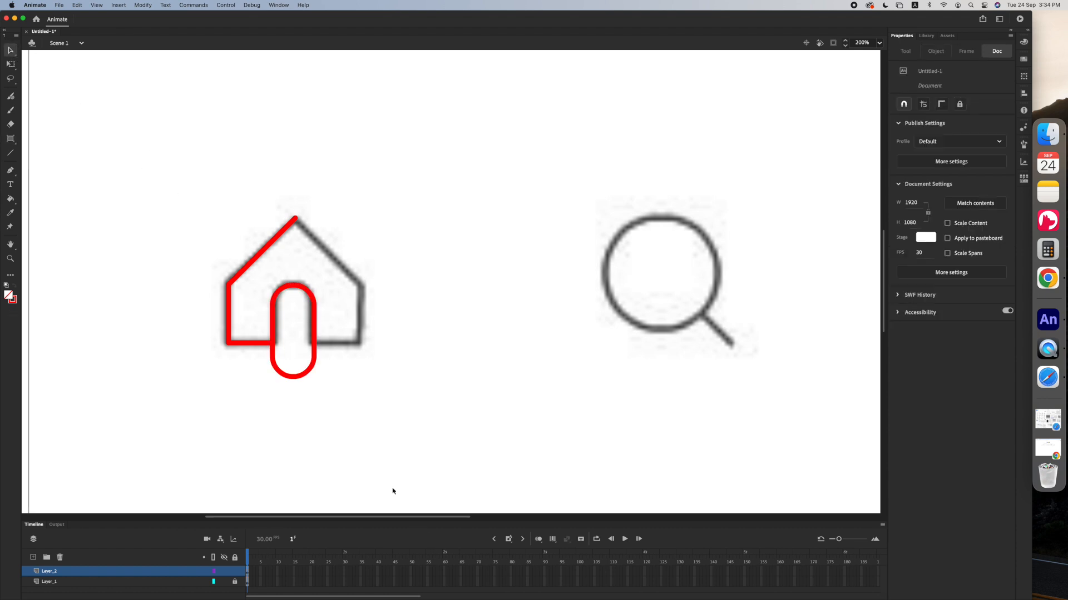
drag(313, 403, 223, 345)
key(Delete)
- Duplicate the left house outline in place, flip the copy horizontally, and move it over the right half of the house icon
click(227, 293)
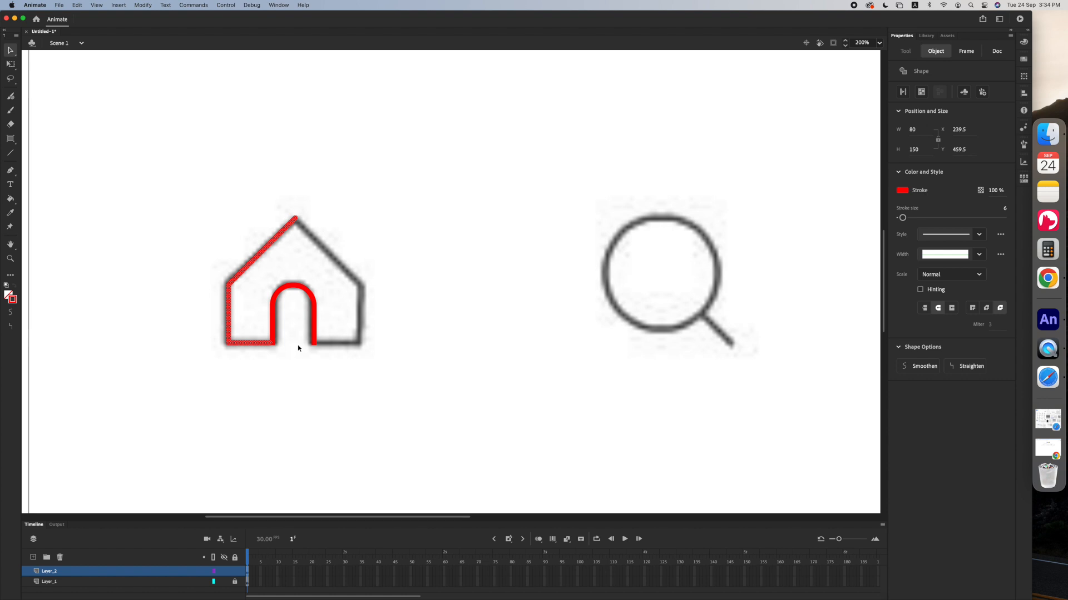
key(super+shift+v)
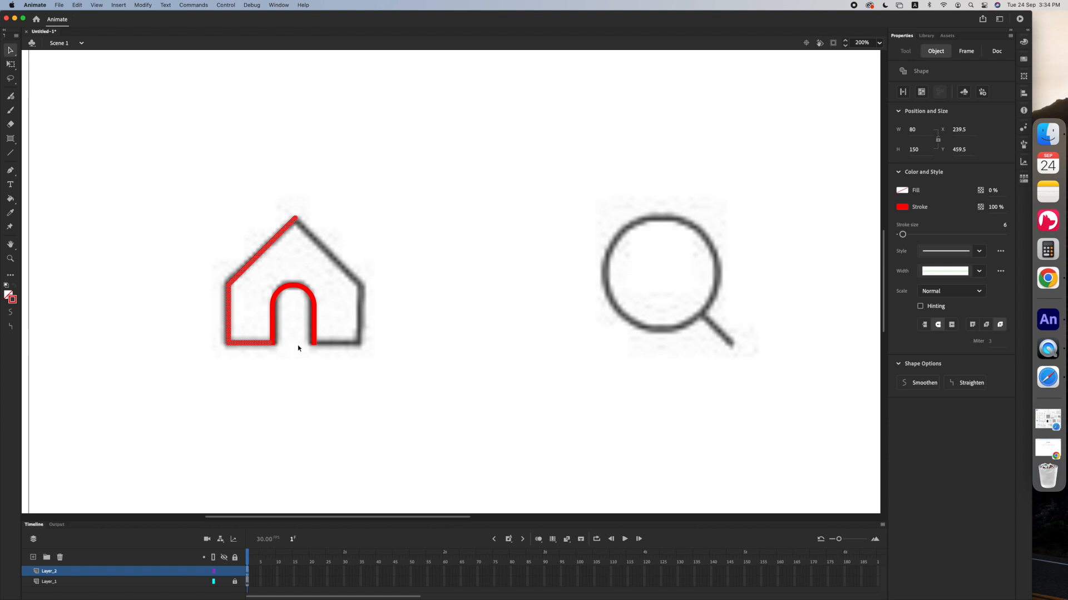
right_click(273, 255)
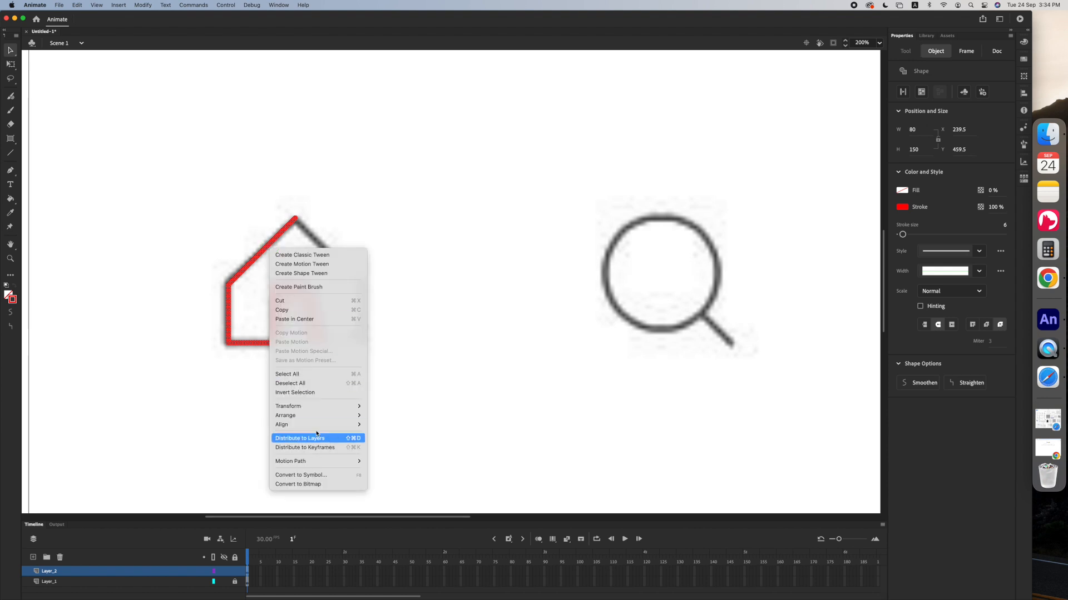
mouse_move(342, 411)
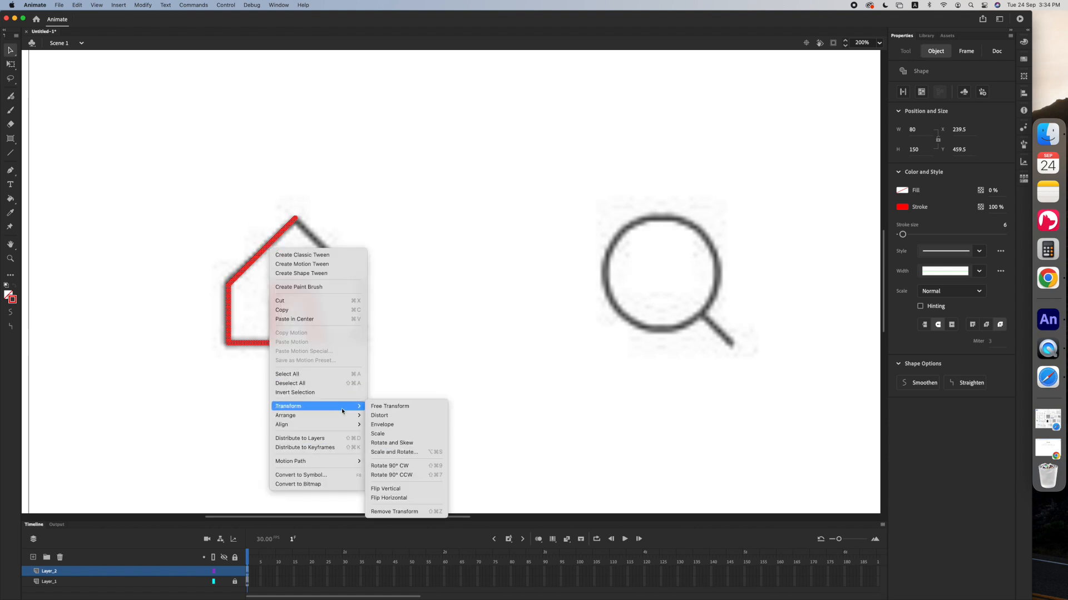
click(439, 498)
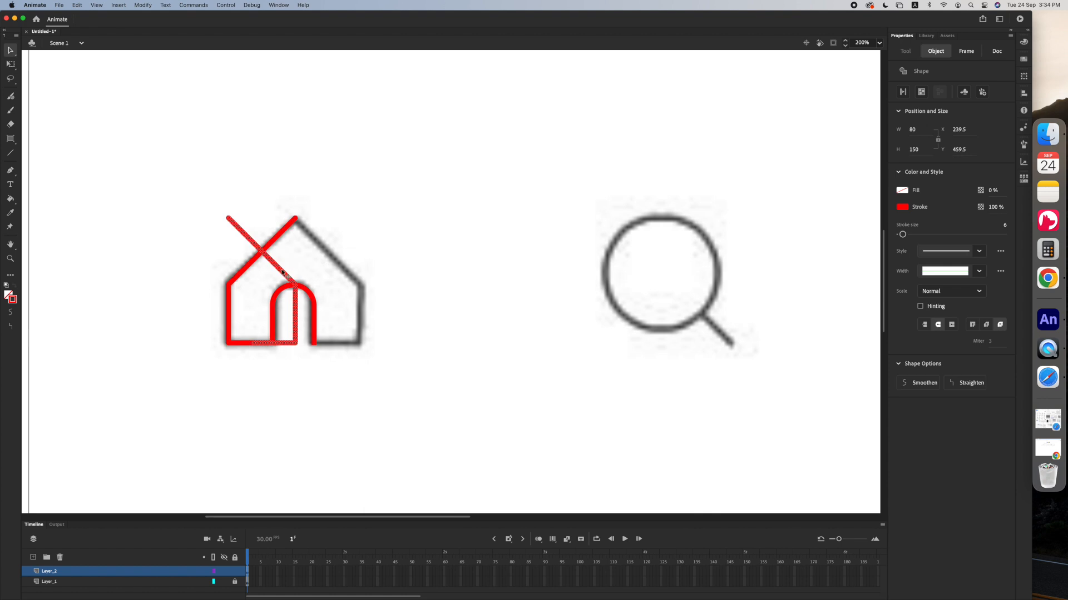
drag(283, 274, 349, 279)
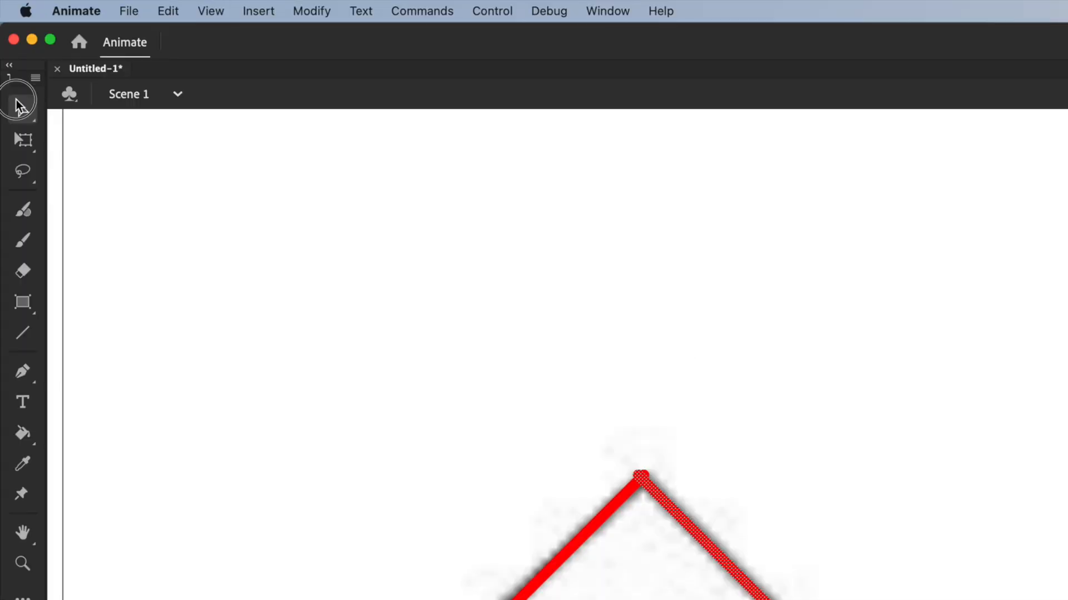
- Merge the anchor points at the roof peak with the Subselection tool so the two house halves meet cleanly
drag(8, 49, 35, 62)
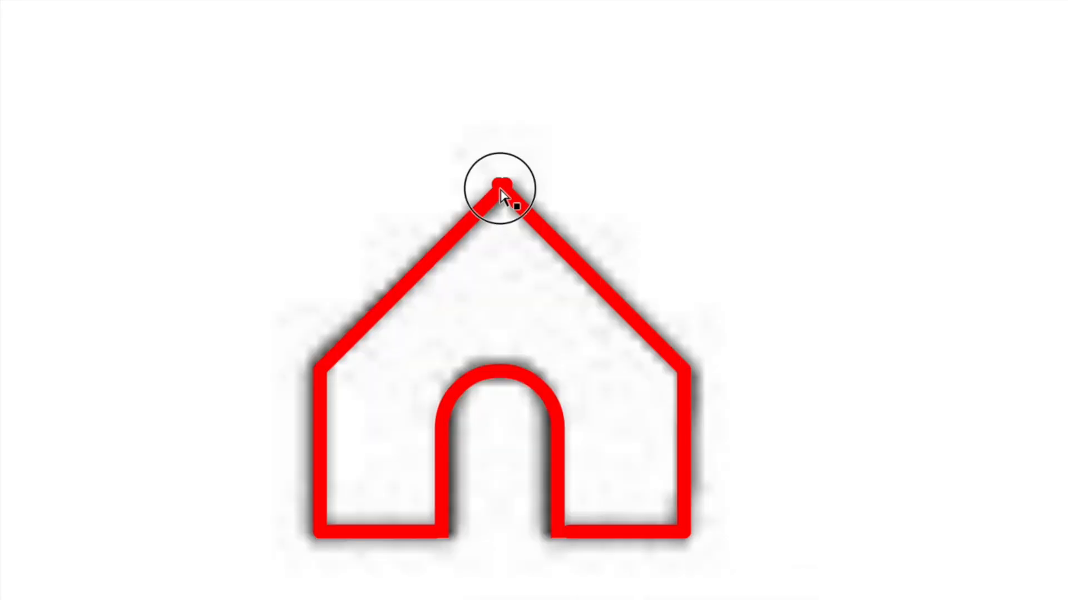
click(643, 481)
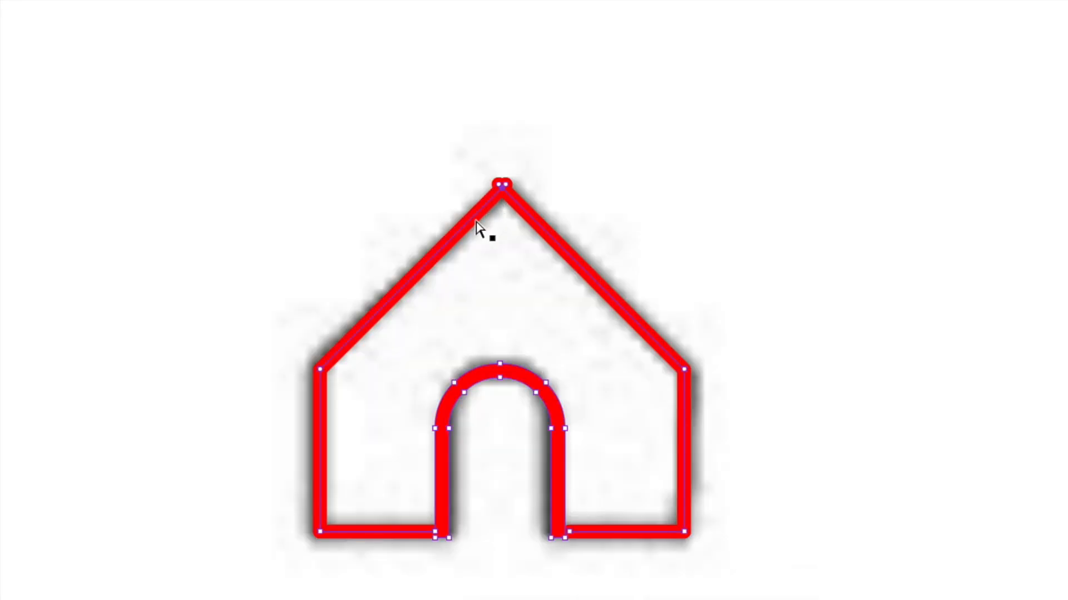
click(503, 187)
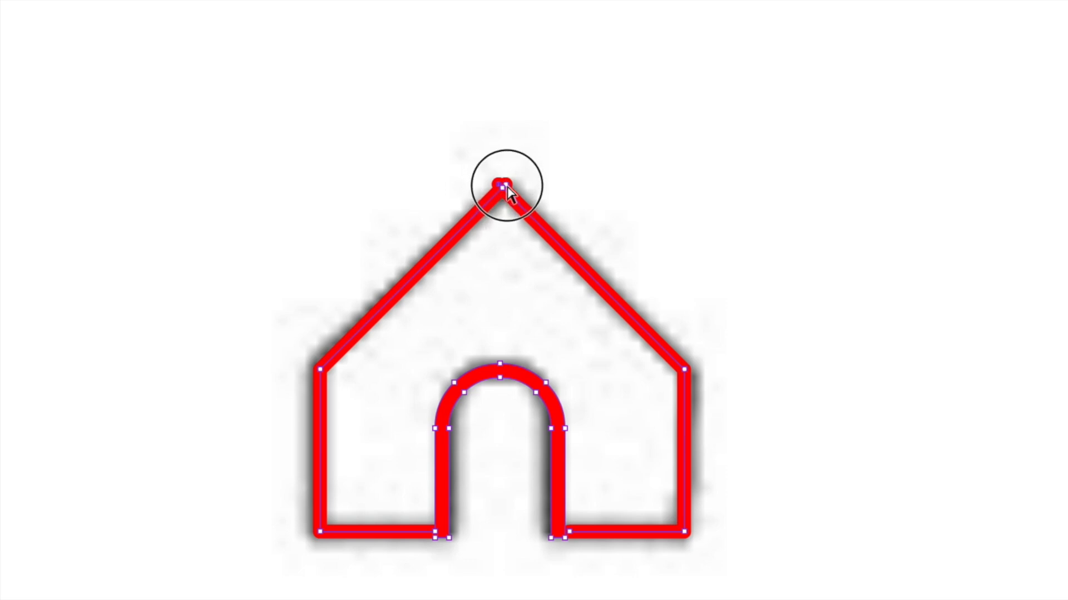
drag(503, 185, 505, 185)
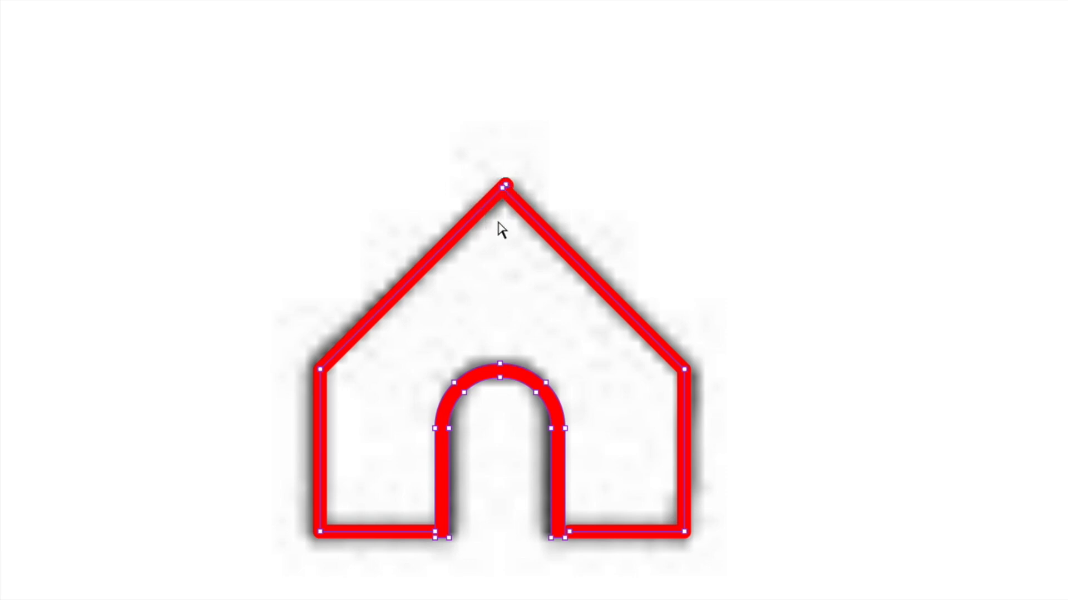
click(505, 187)
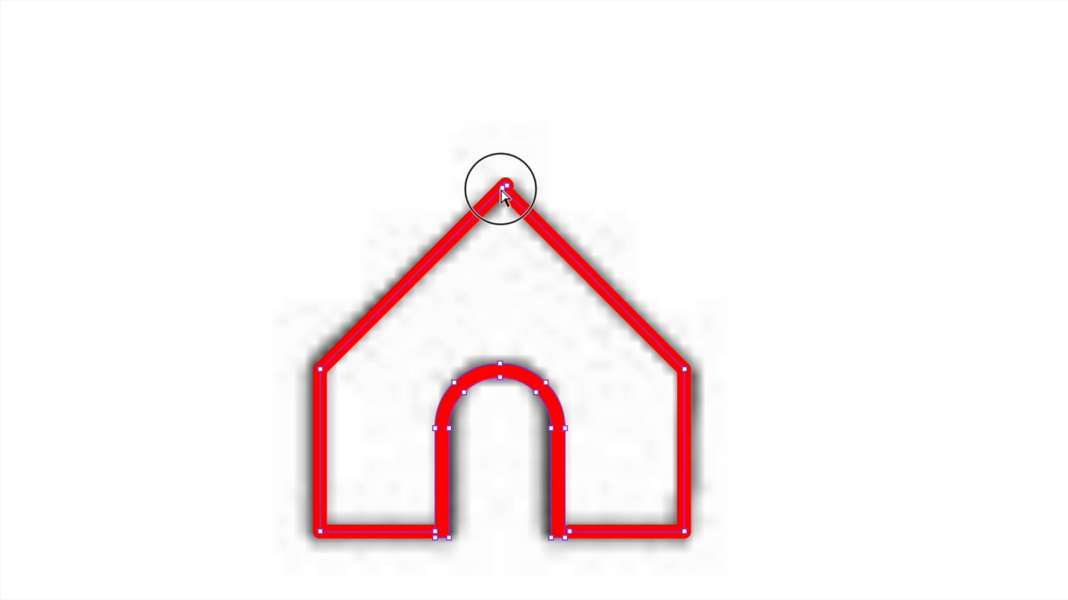
click(506, 187)
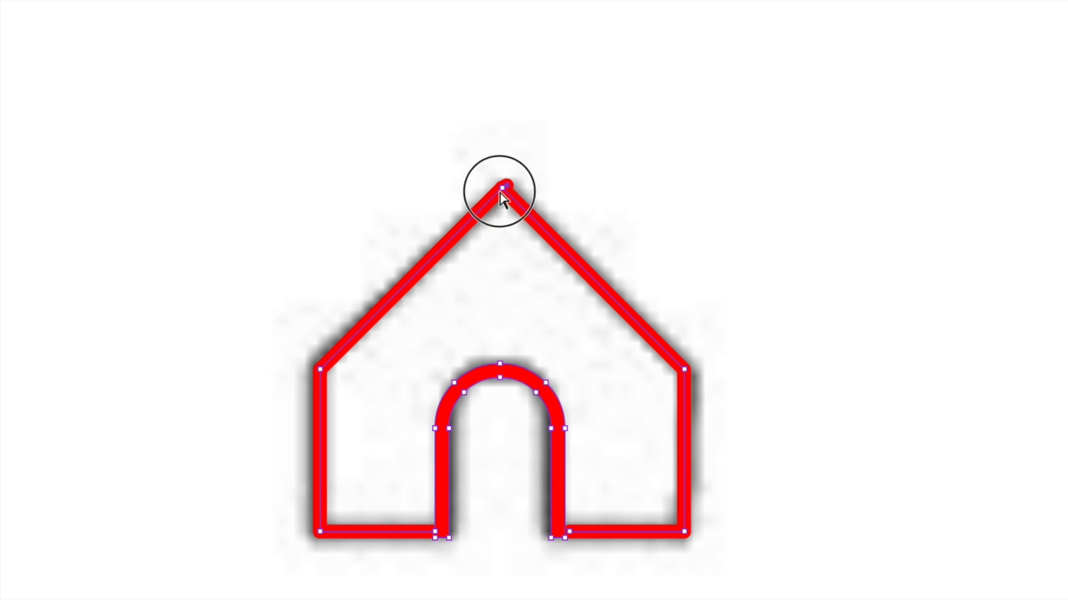
click(532, 175)
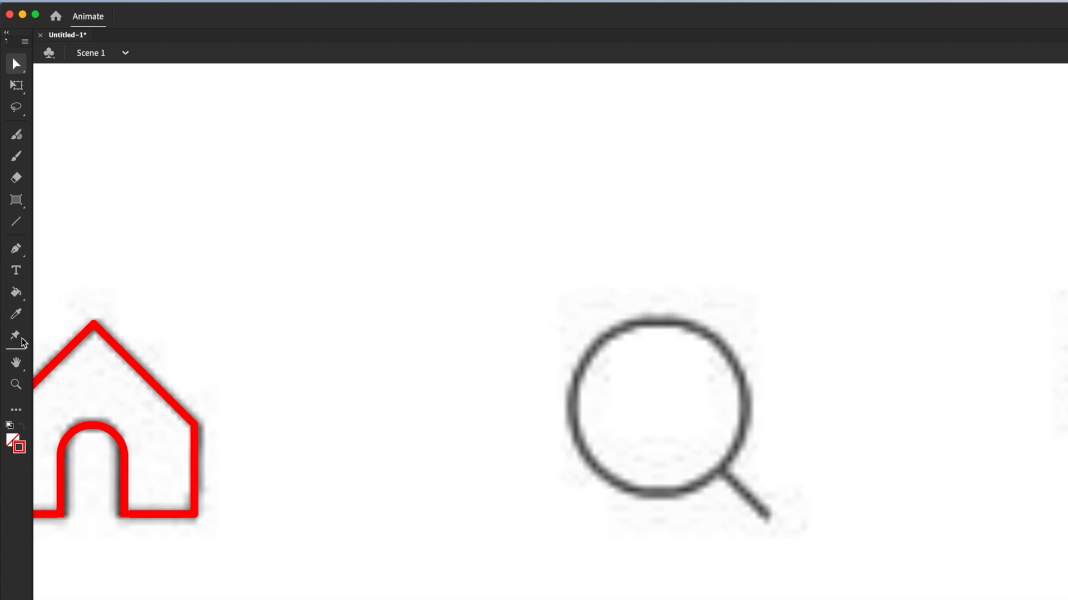
- Trace the magnifying glass with the Oval tool for the lens and a straight diagonal line for the handle
drag(16, 200, 81, 241)
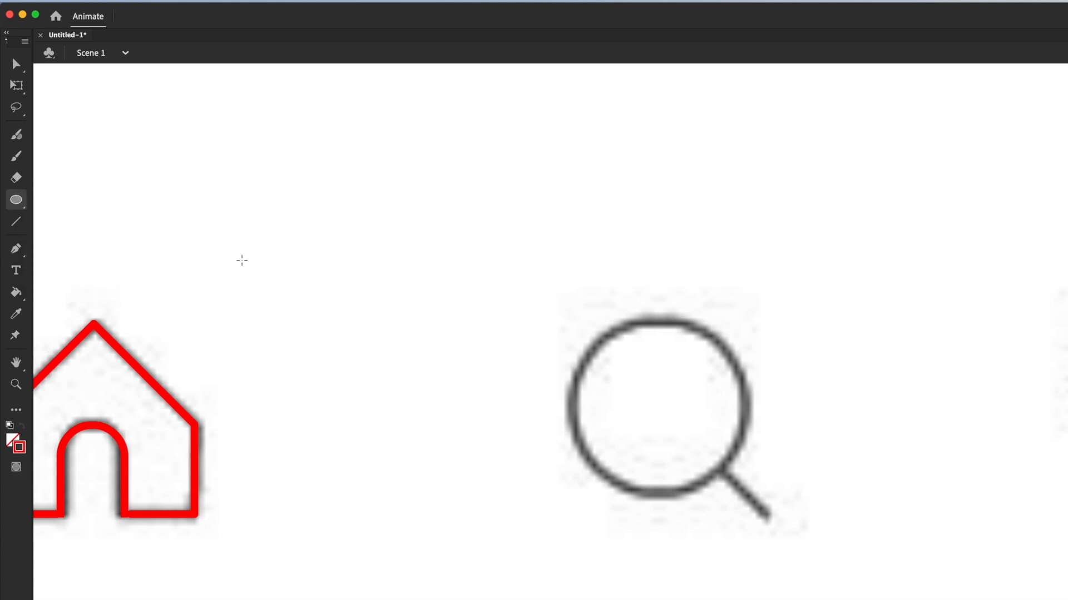
drag(569, 318, 746, 498)
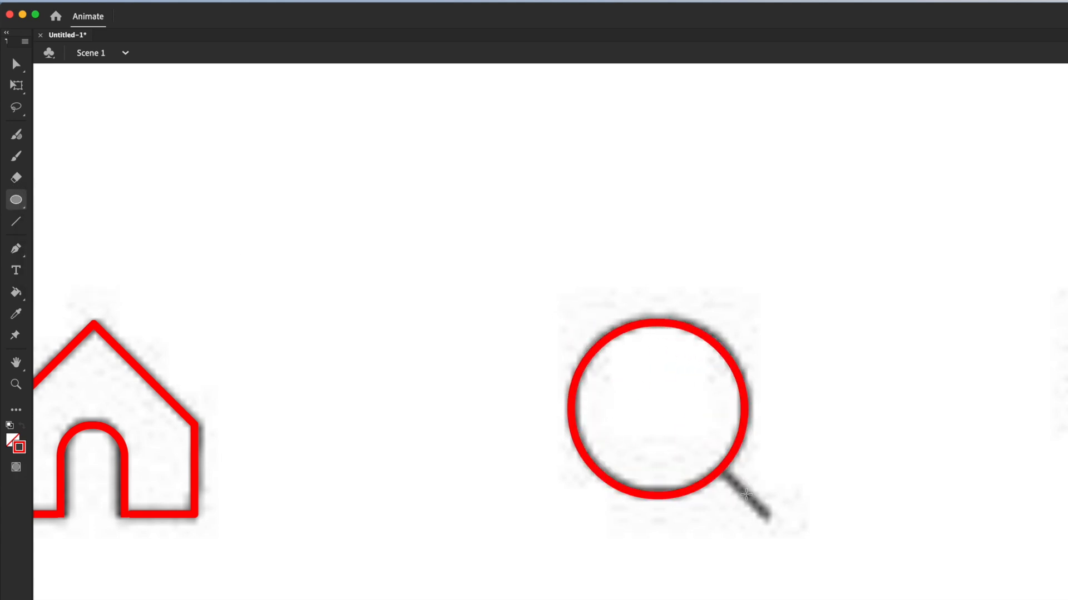
click(24, 219)
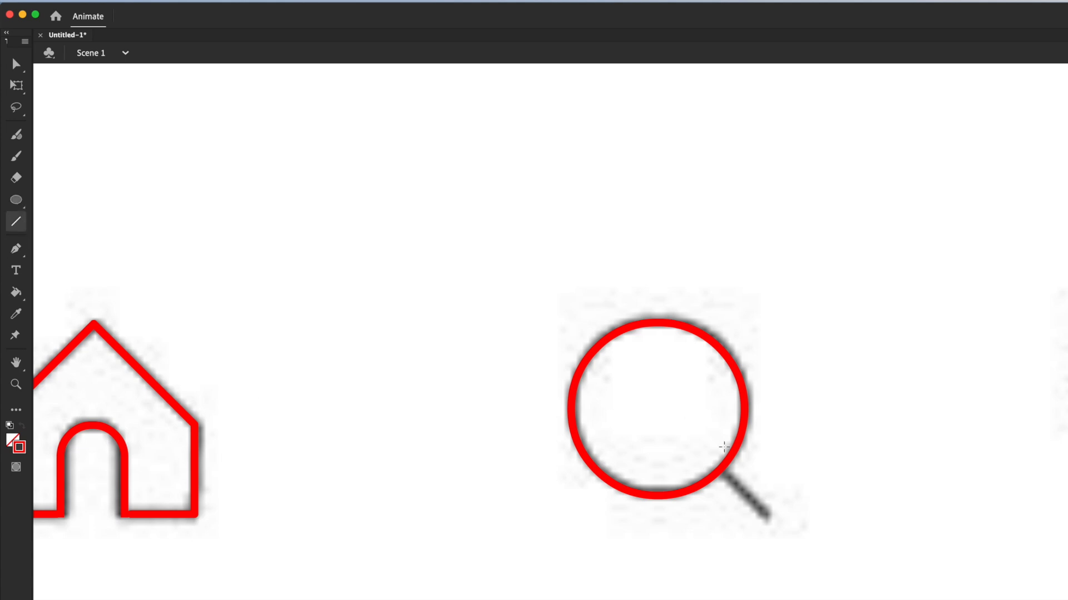
drag(726, 473, 768, 516)
- Trace the left half of the heart with the Pen tool, from the upper notch around the curve to the lower tip
scroll(550, 411, right, 7)
scroll(538, 309, right, 4)
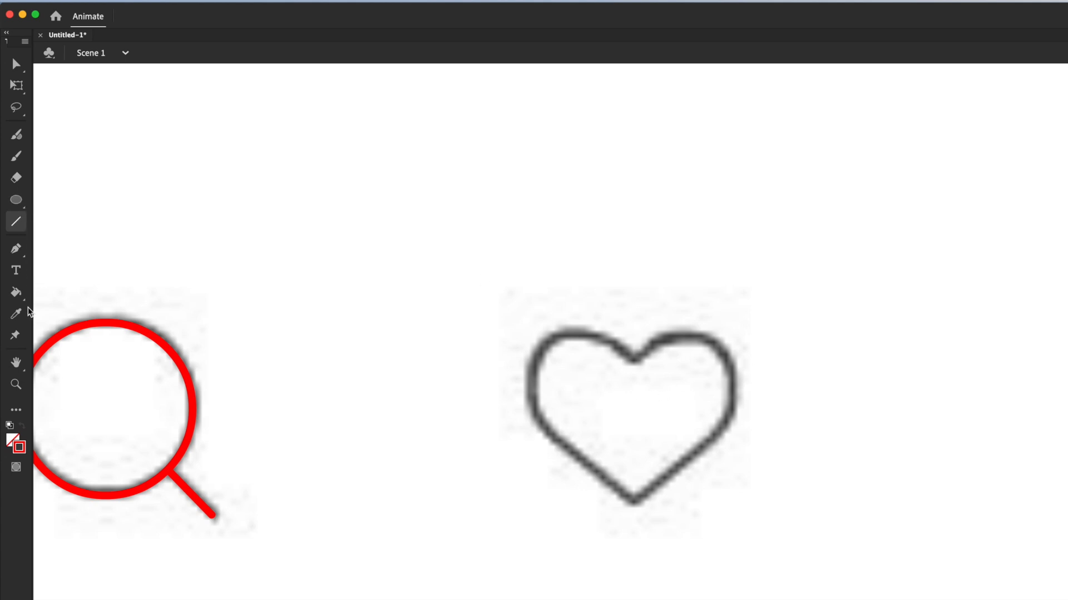
click(17, 248)
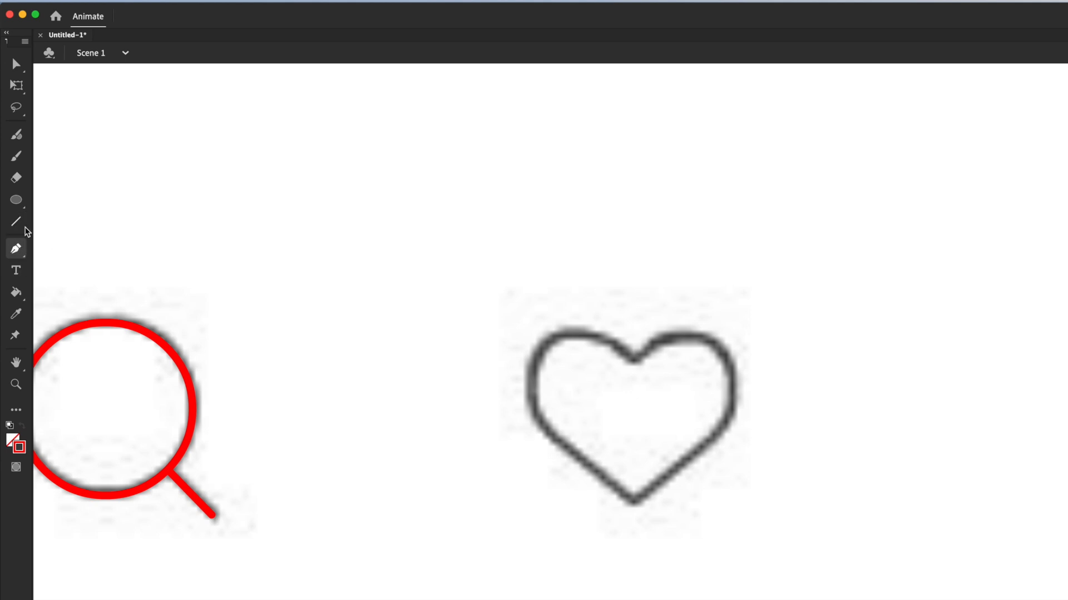
click(634, 361)
drag(558, 336, 506, 361)
drag(532, 412, 557, 439)
key(super+z)
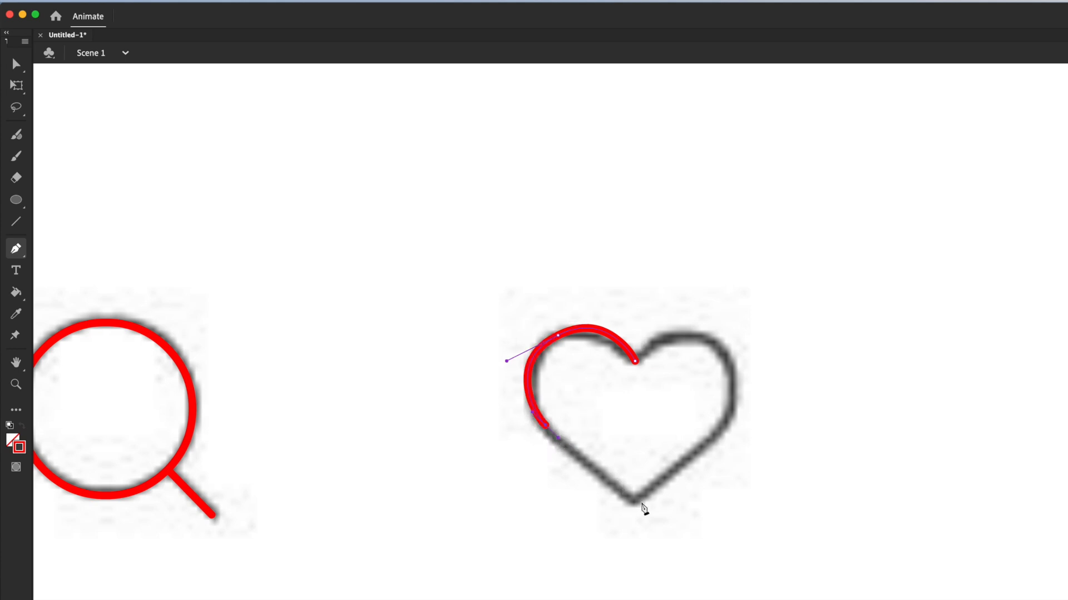
click(634, 503)
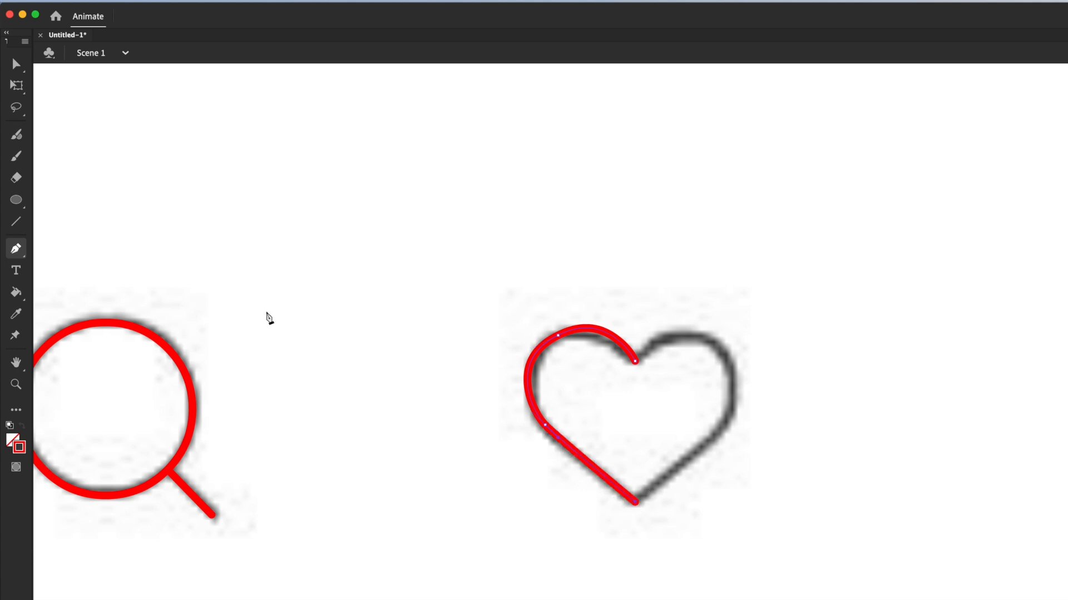
- Duplicate the heart's left half in place and flip the copy horizontally
click(16, 64)
click(92, 62)
click(620, 343)
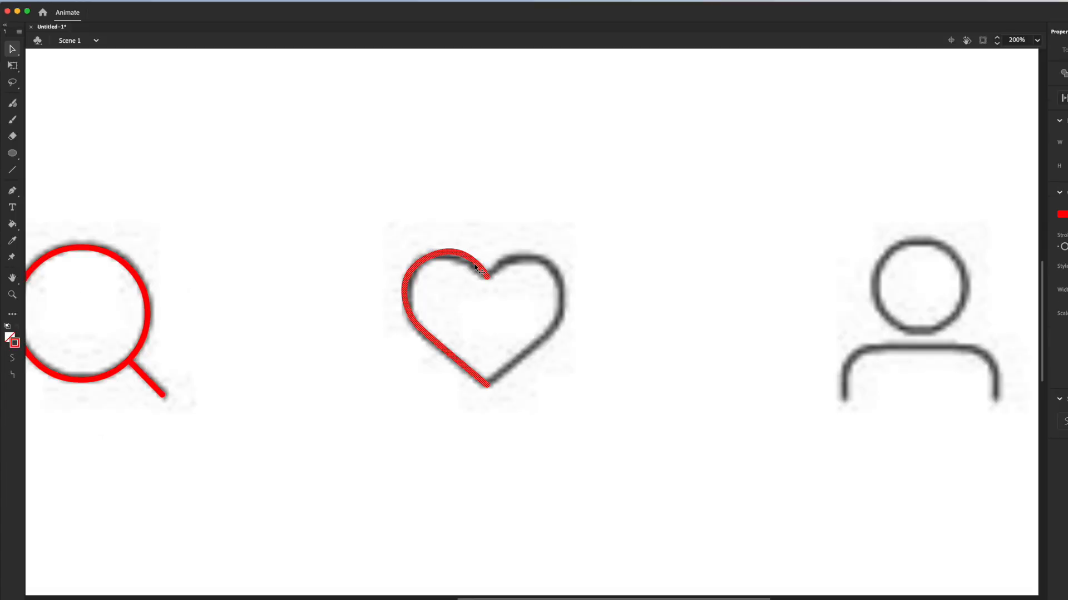
click(475, 268)
right_click(476, 268)
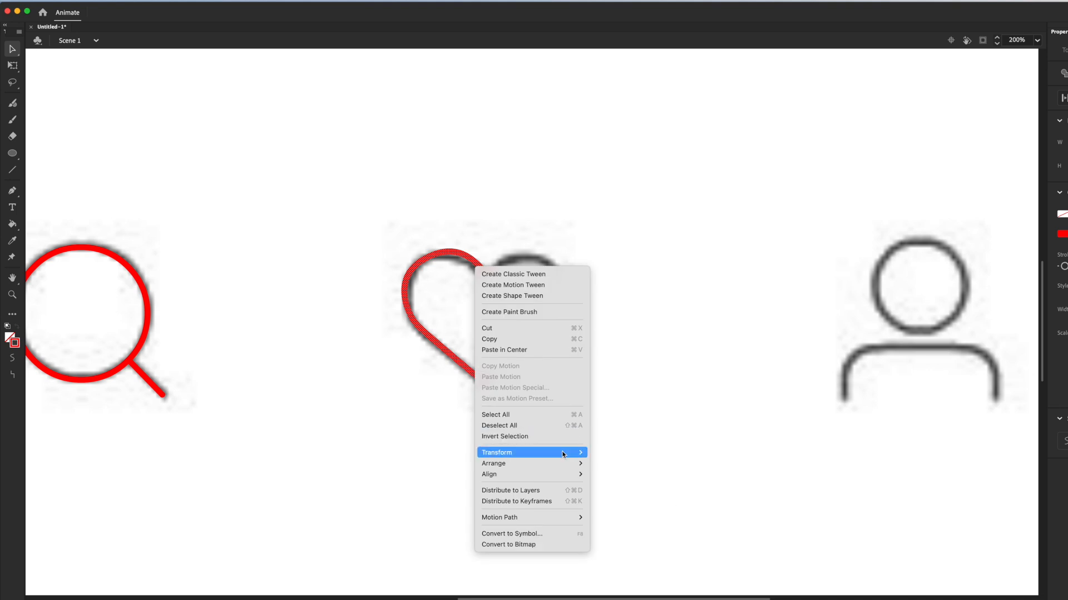
mouse_move(561, 451)
click(647, 560)
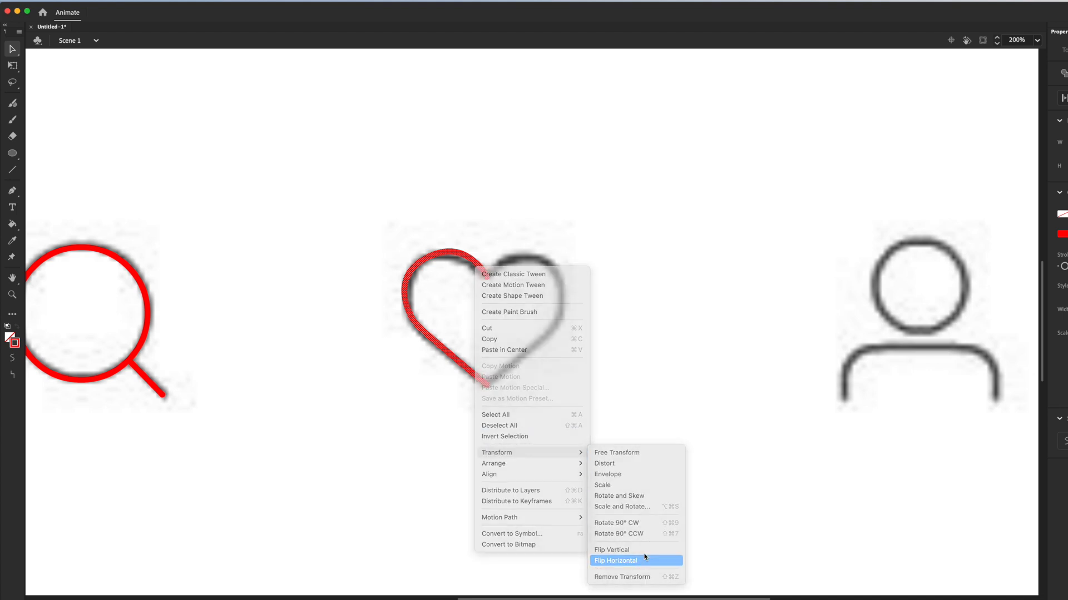
- Move the mirrored heart half over the right side of the reference so both halves meet at the notch and tip
drag(470, 258, 546, 260)
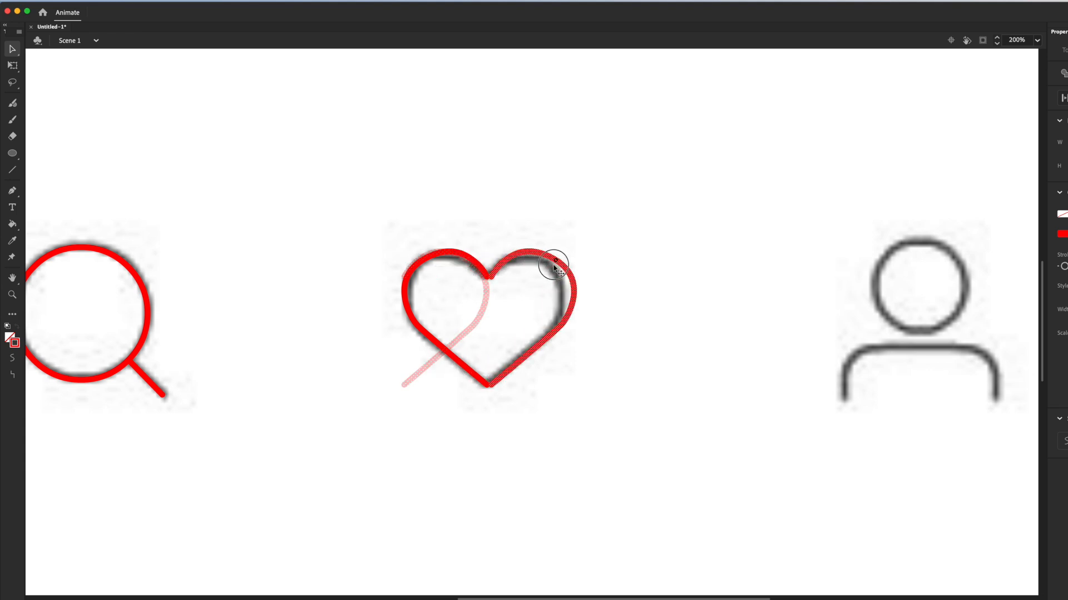
drag(550, 269, 549, 270)
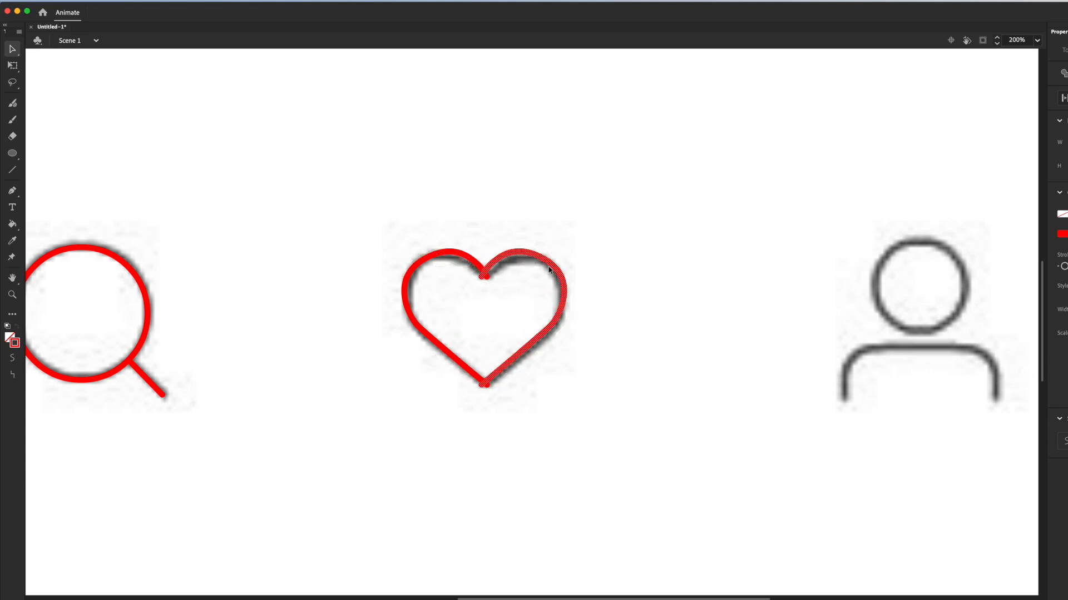
key(Right)
key(Right)
key(Right)
key(Right)
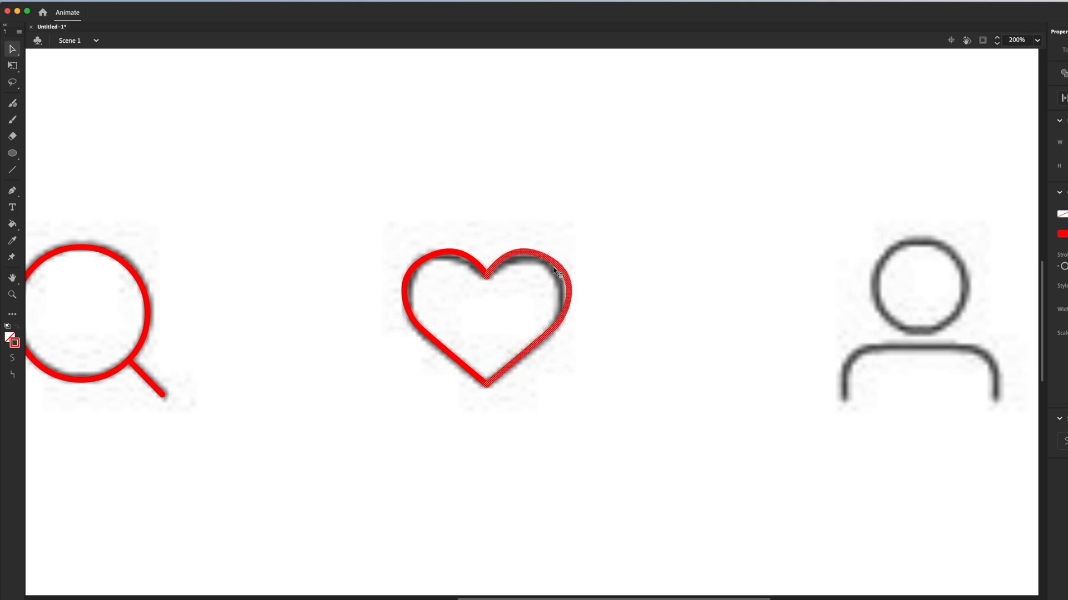
click(487, 256)
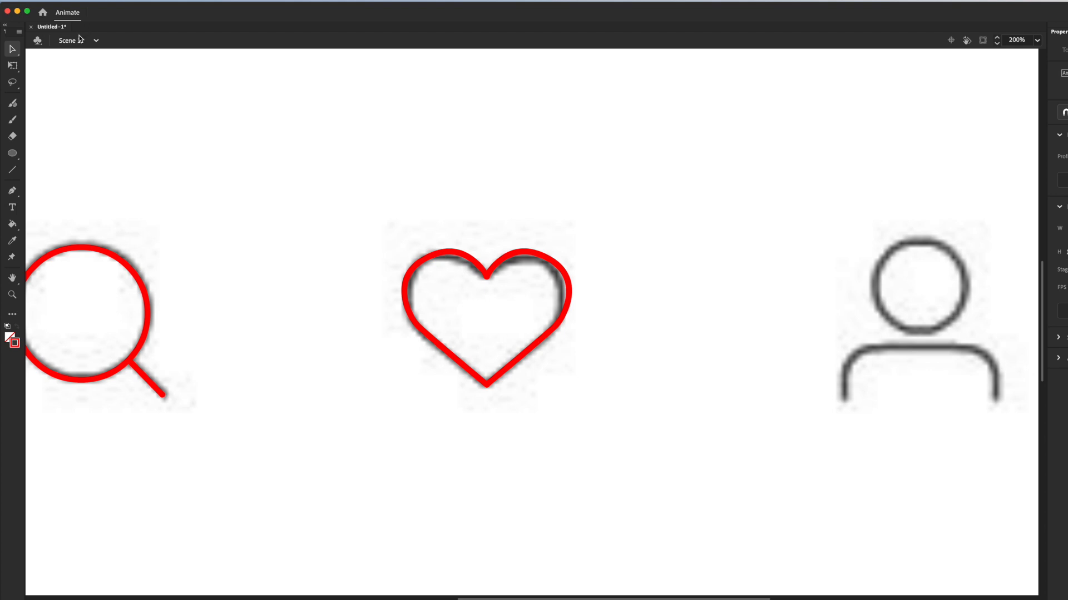
- Narrow the whole heart outline slightly with Free Transform and nudge it into line with the reference heart
click(12, 65)
mouse_move(332, 192)
mouse_down()
mouse_move(556, 338)
mouse_move(617, 399)
mouse_up()
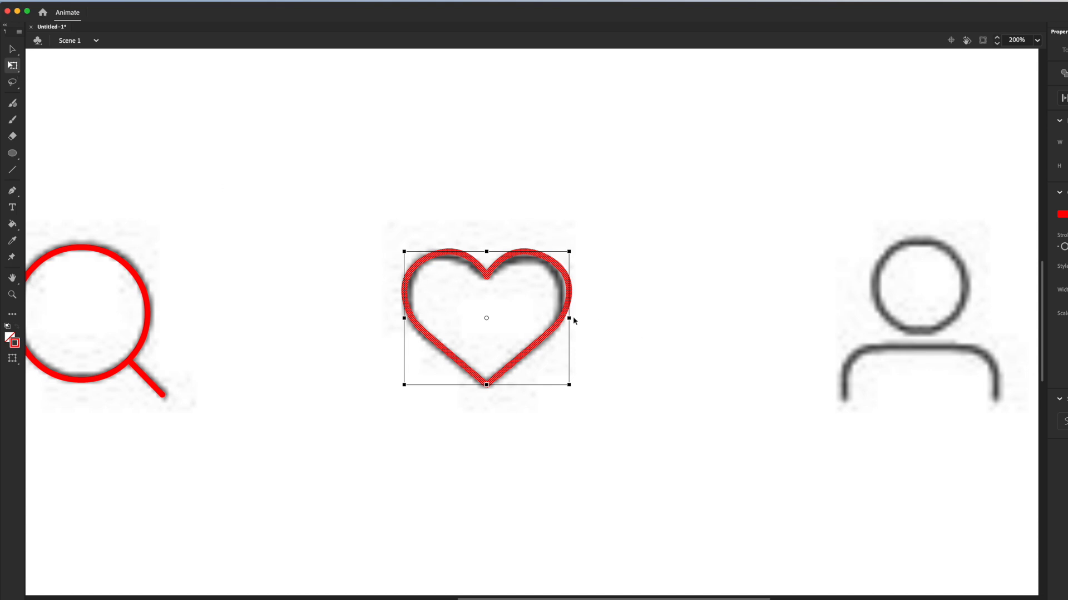
drag(571, 318, 566, 318)
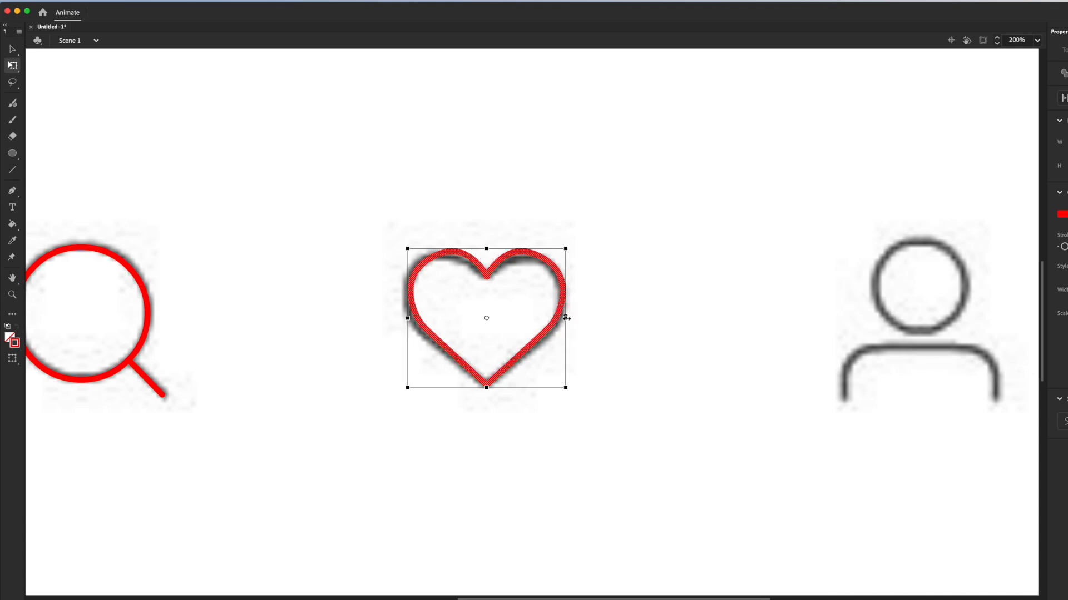
key(Left)
key(Down)
click(602, 336)
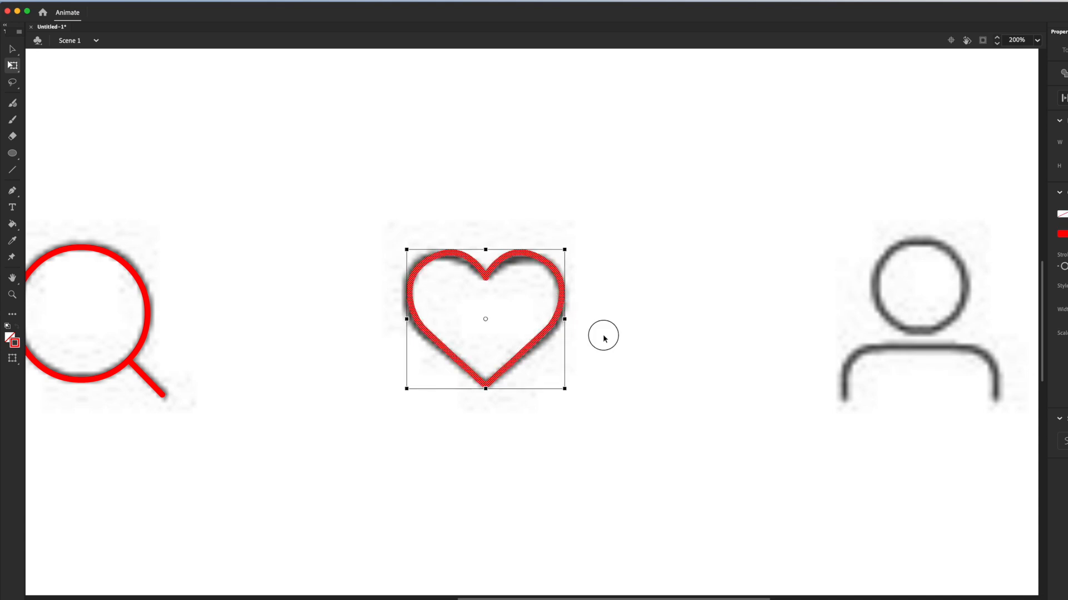
- Draw a circle with the Oval tool over the head of the person icon
drag(664, 594, 786, 594)
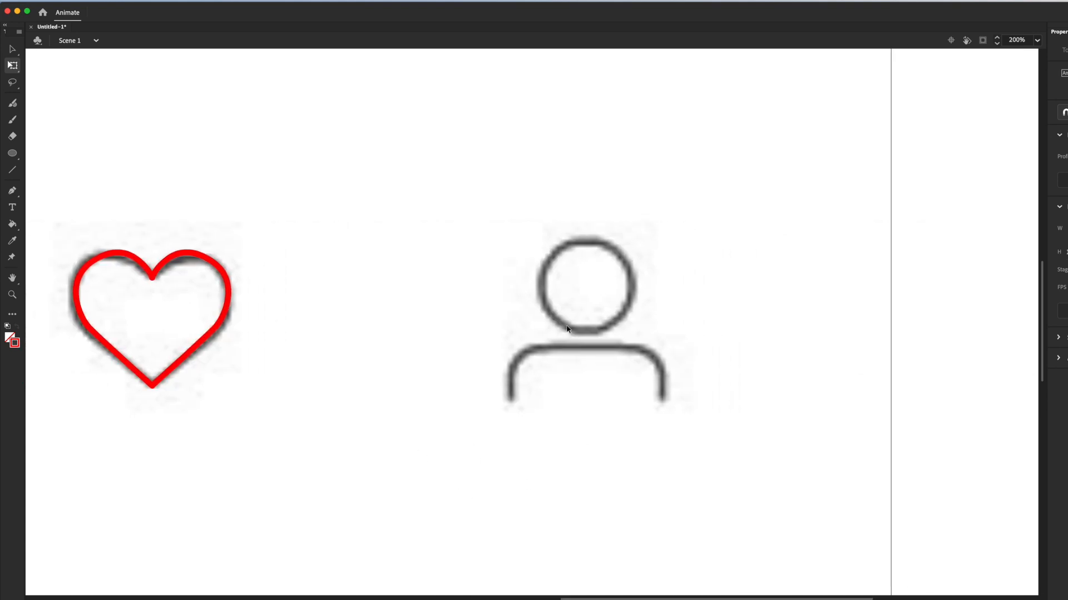
click(14, 154)
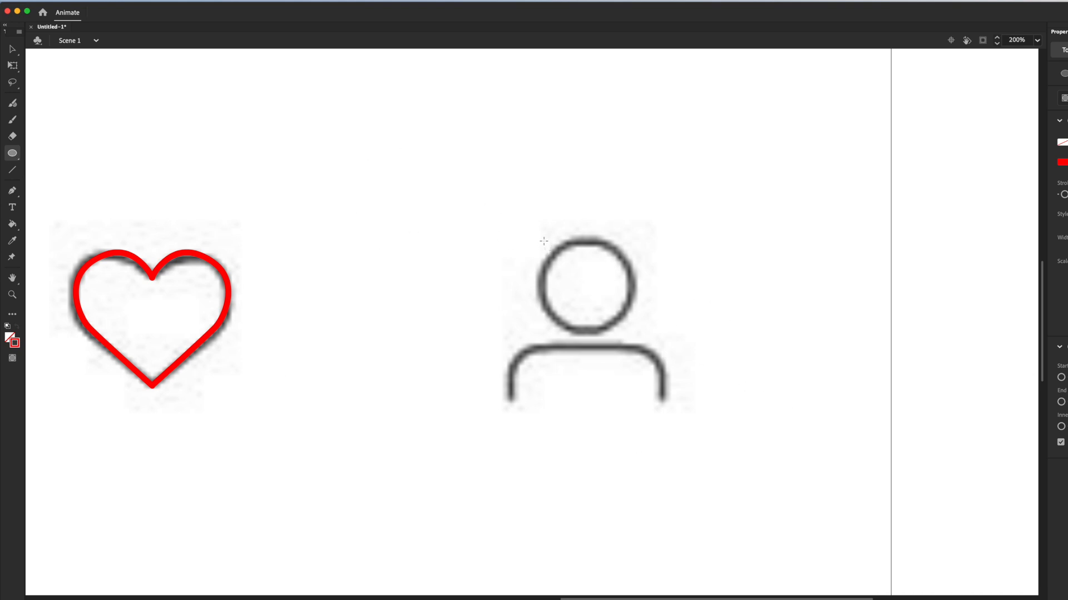
drag(539, 241, 629, 316)
- Nudge the head circle right and down until it lies on the reference head
key(v)
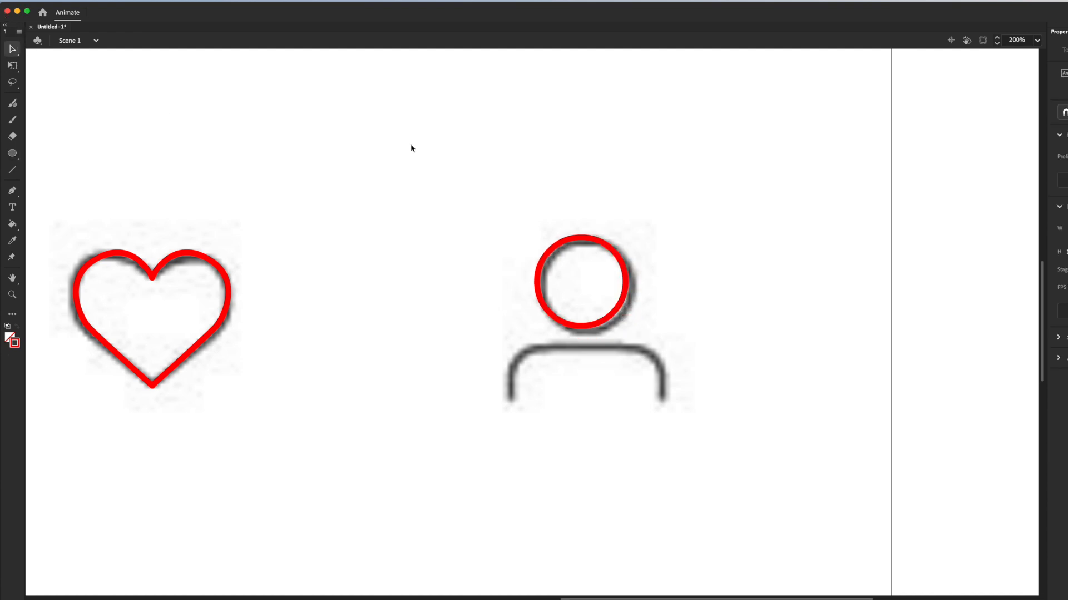
click(608, 247)
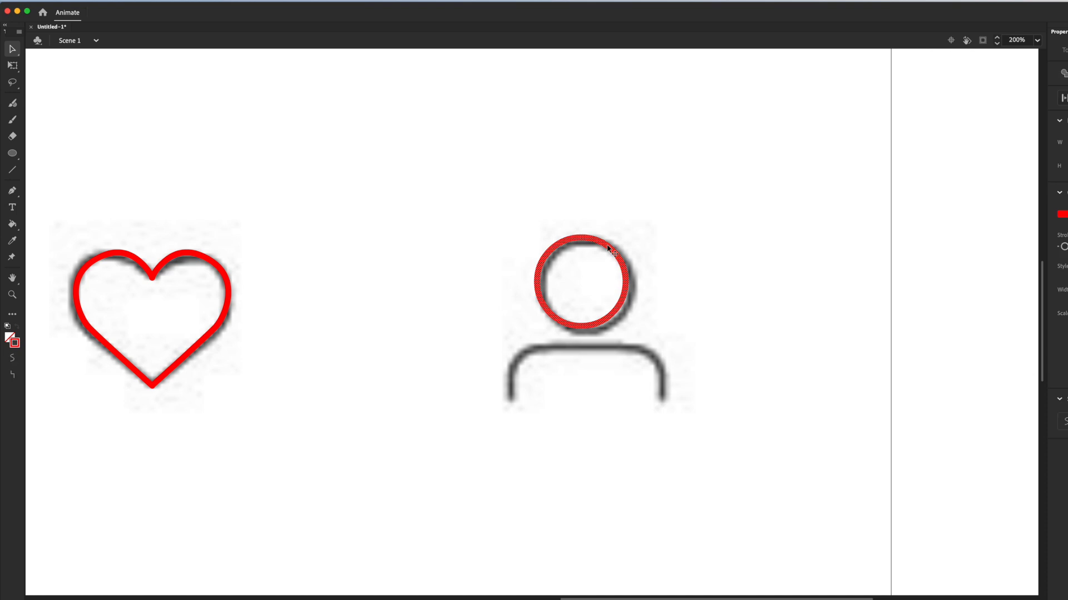
key(Right)
key(Right)
key(Right)
key(Down)
key(Down)
key(Down)
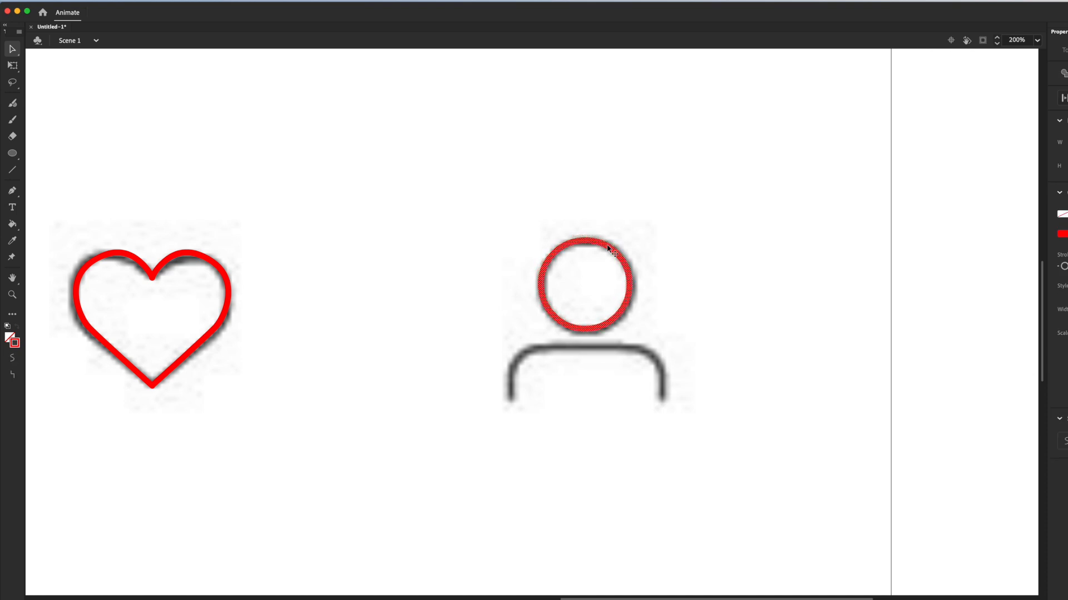
click(561, 449)
- Draw a rectangle primitive of about 160 by 120 over the person's shoulders and set its corner radius to 40
drag(12, 153, 57, 169)
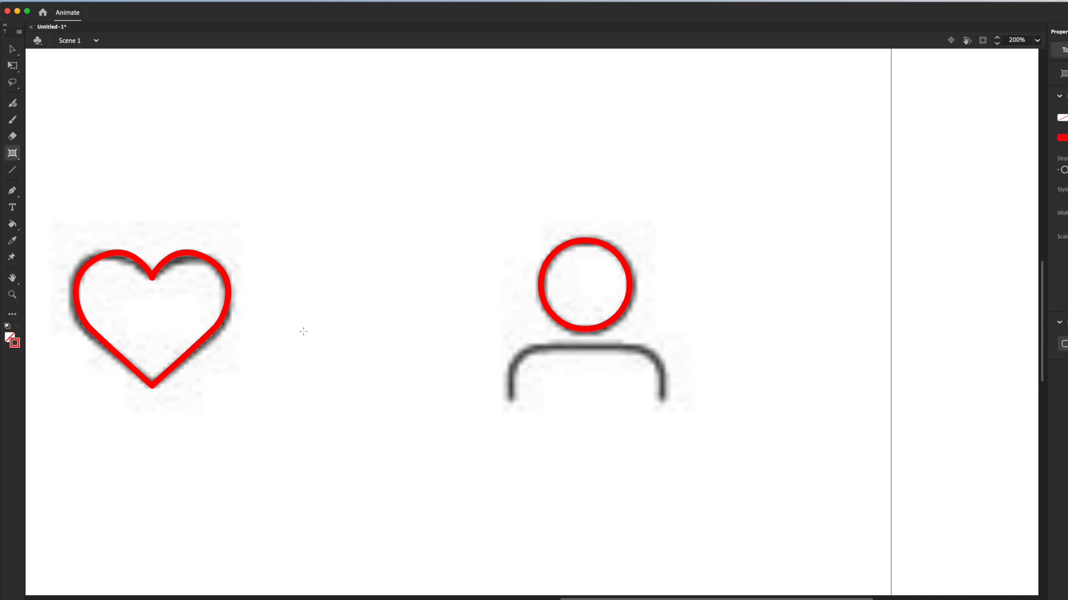
drag(512, 345, 665, 464)
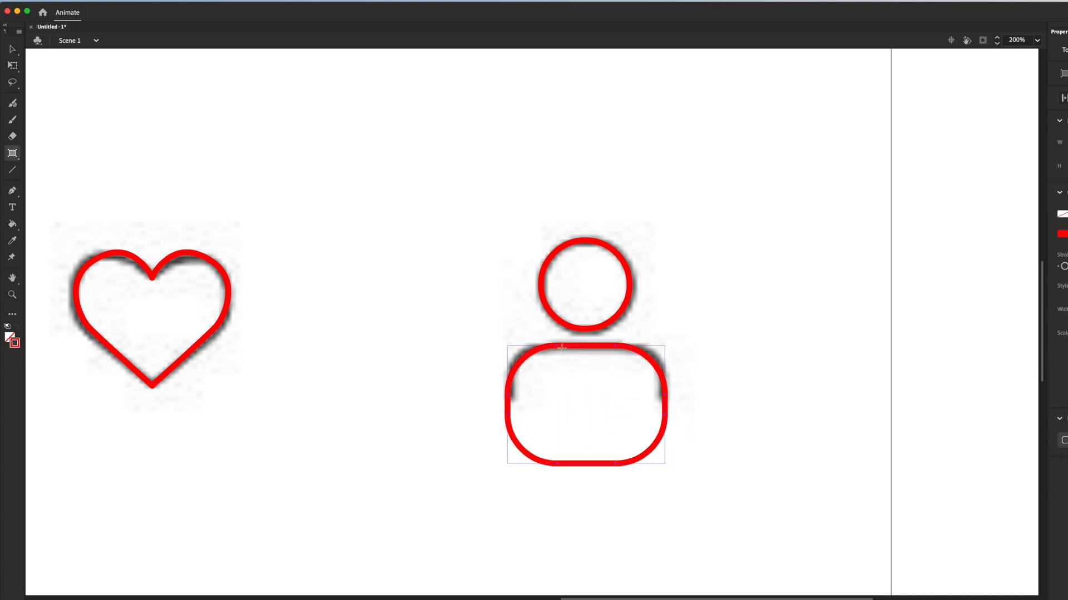
click(11, 52)
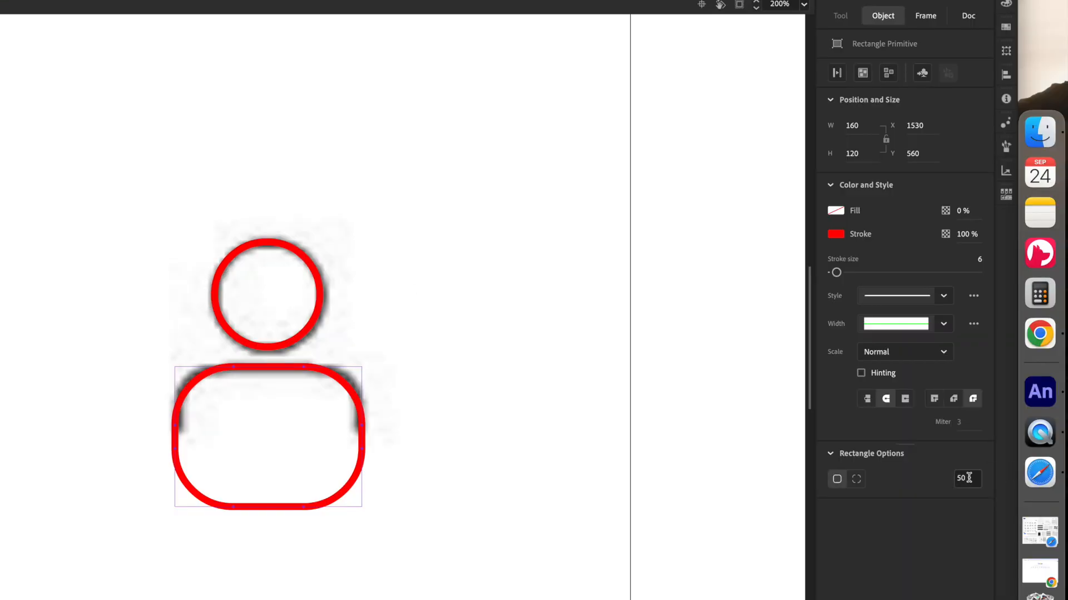
click(969, 477)
text(40)
key(Return)
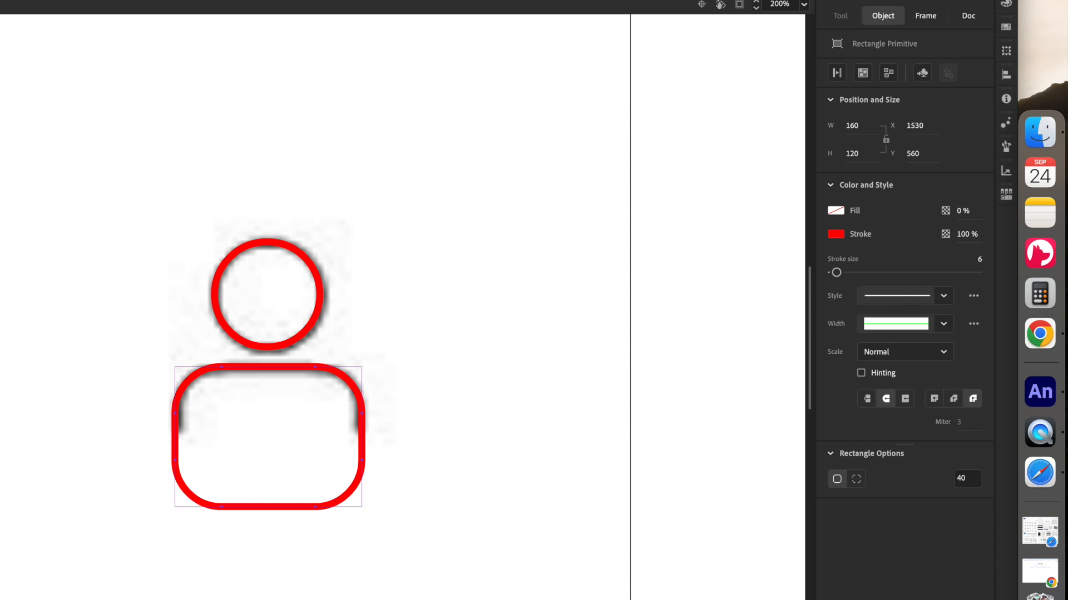
- Convert the rounded shoulder outline to a fill and delete the part below the reference shoulder ends
click(834, 74)
click(175, 560)
drag(94, 554, 440, 436)
key(Delete)
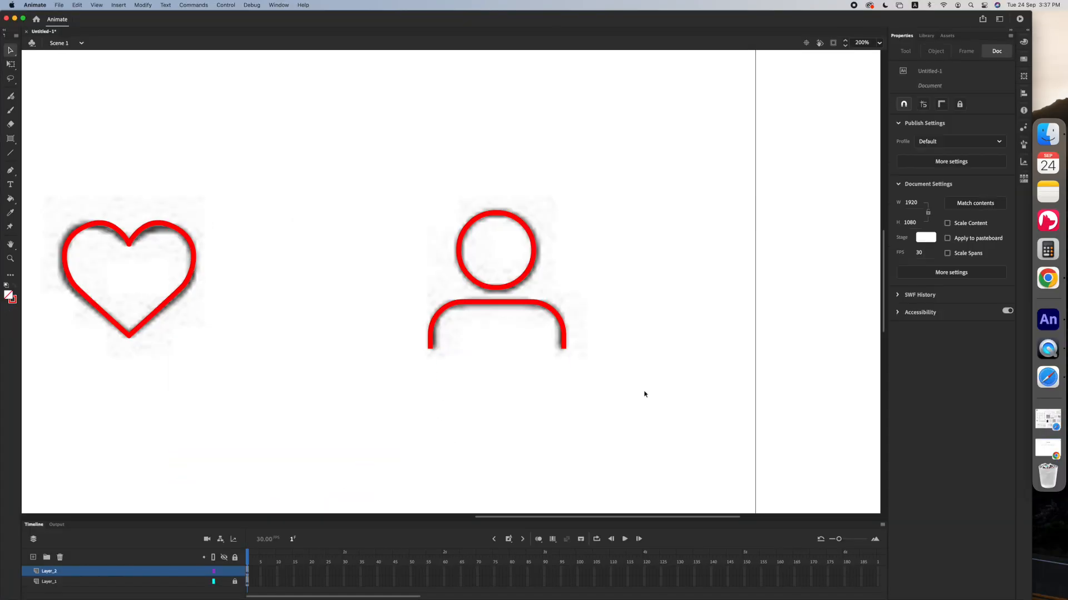
- Delete Layer_1, which holds the reference image
key(super+minus)
key(super+minus)
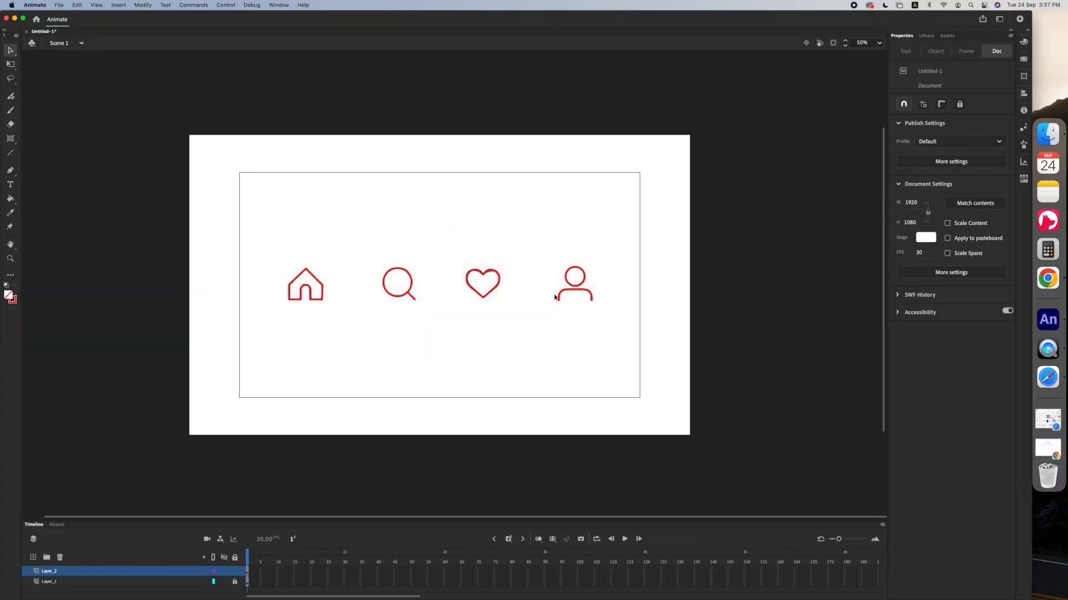
click(63, 582)
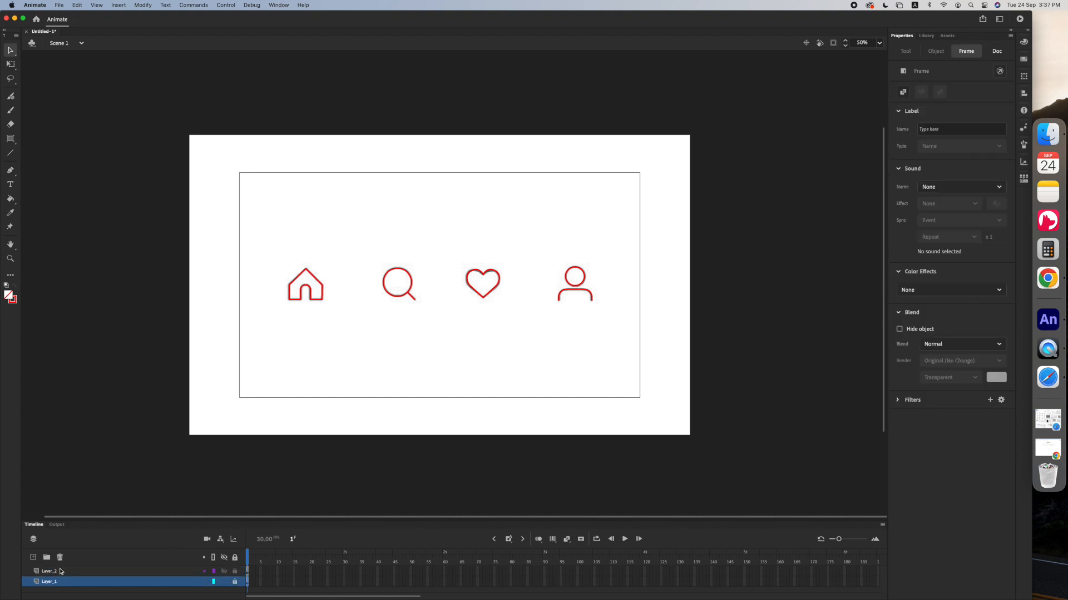
click(61, 561)
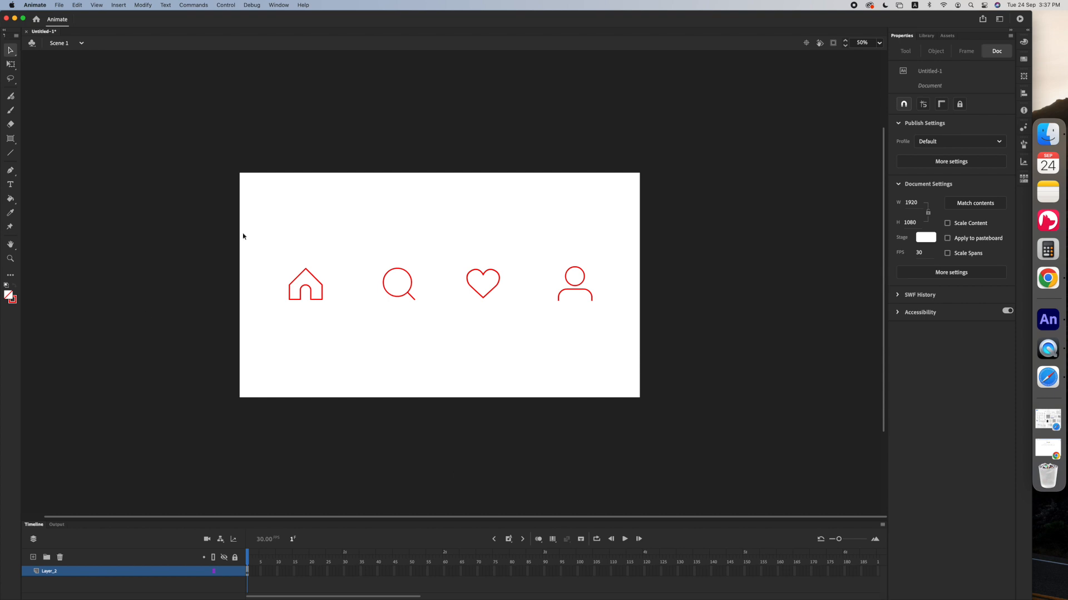
key(super+minus)
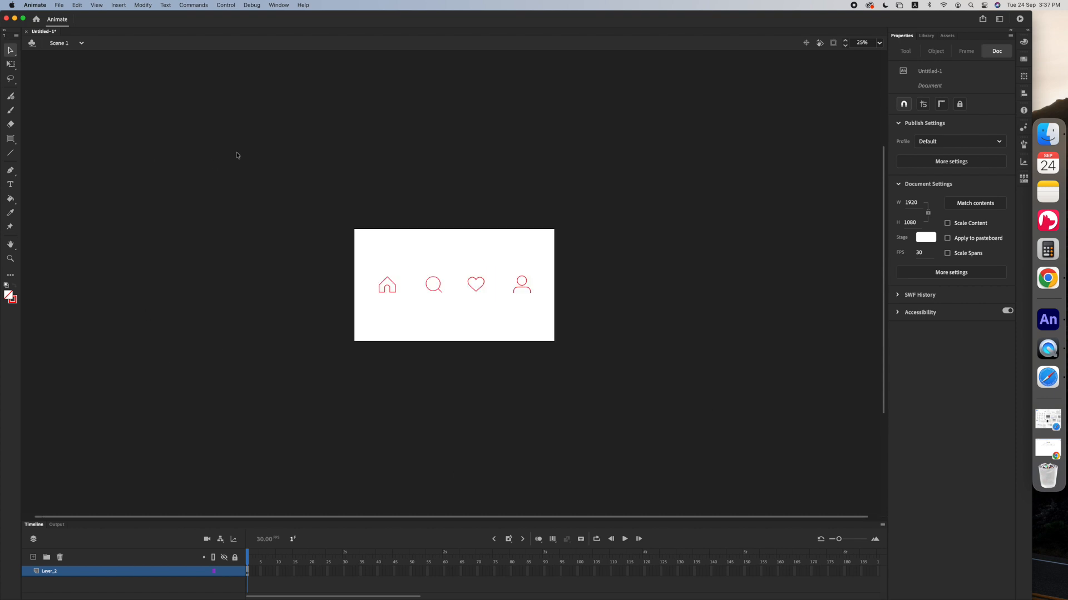
- Save the file as icons in the Documents folder in Animate Document (*.fla) format
click(59, 5)
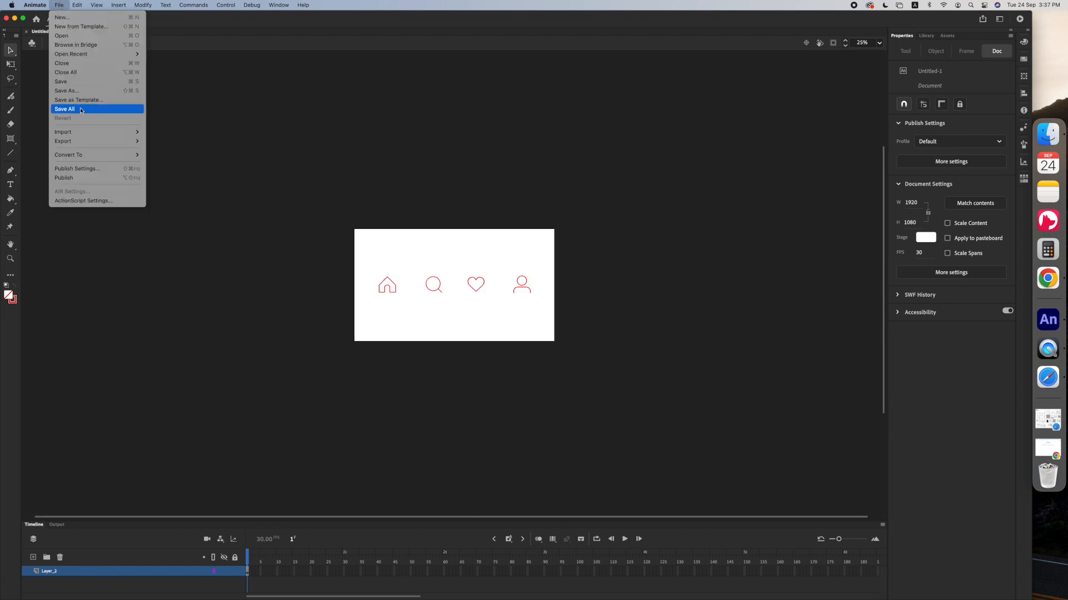
click(60, 83)
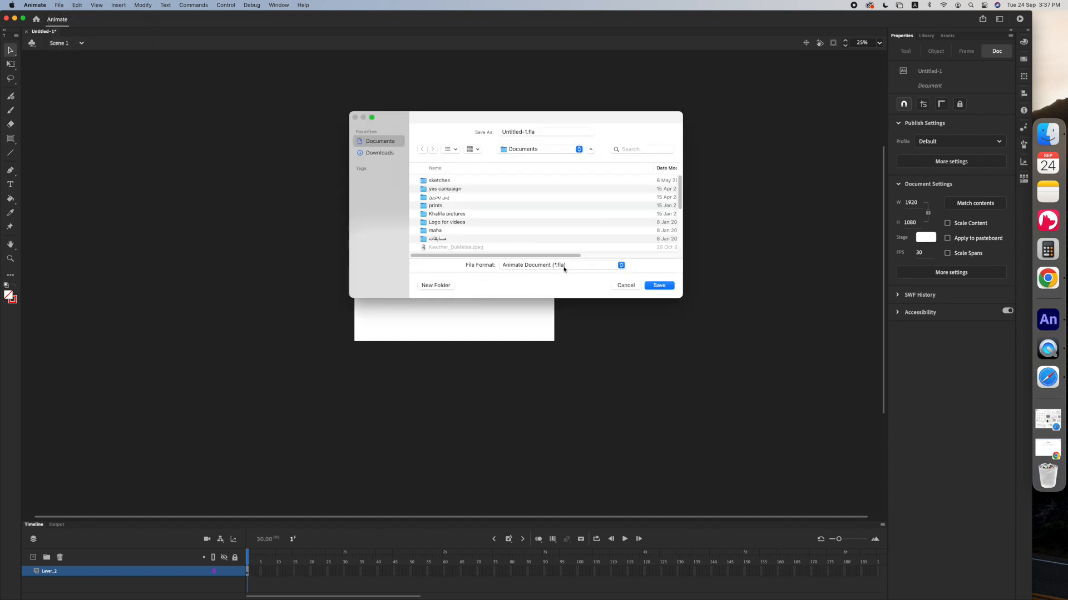
drag(527, 131, 451, 115)
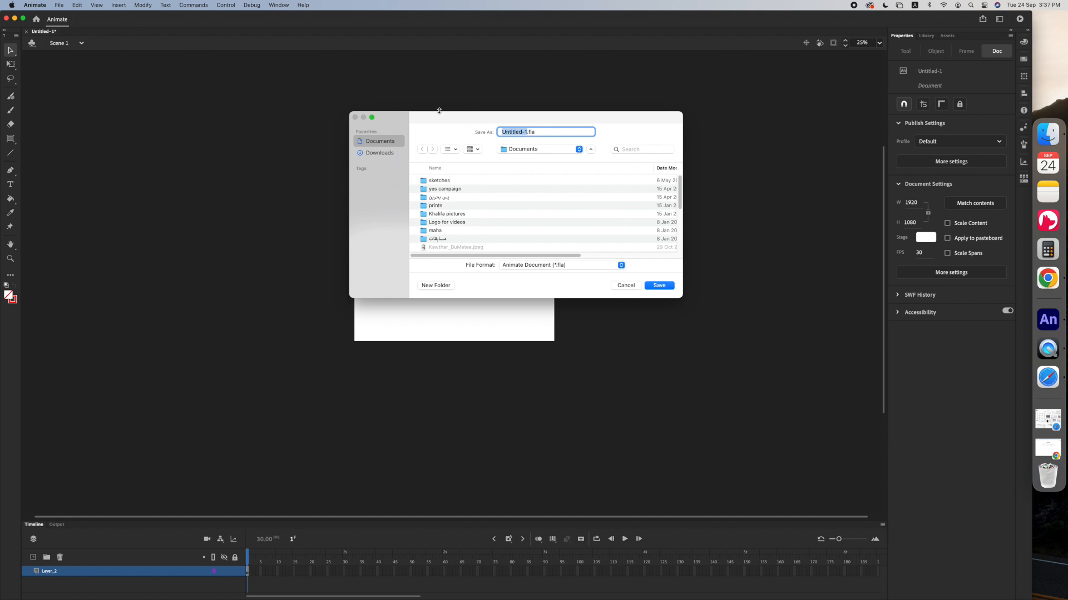
text(icons)
click(652, 286)
- Select all four icons and change their fill and stroke colours to black (#000000)
drag(581, 249, 333, 328)
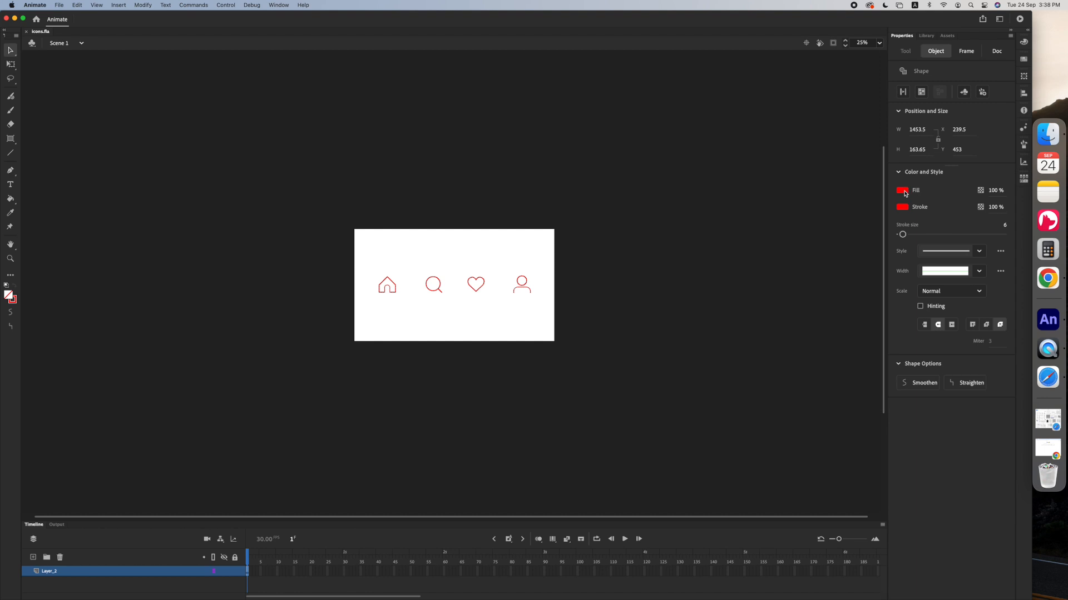
click(902, 190)
click(772, 214)
click(901, 207)
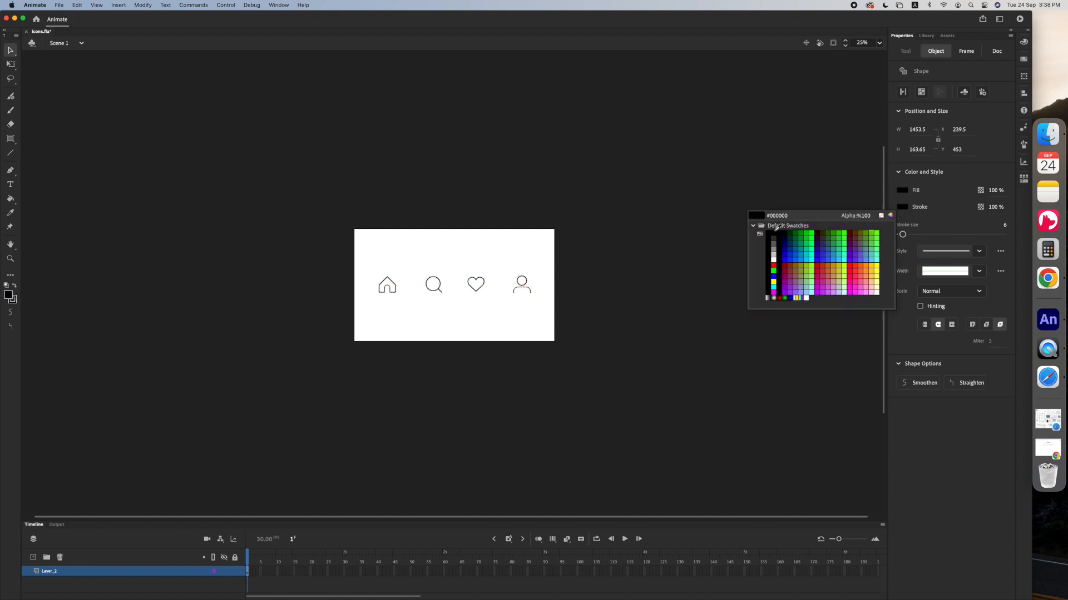